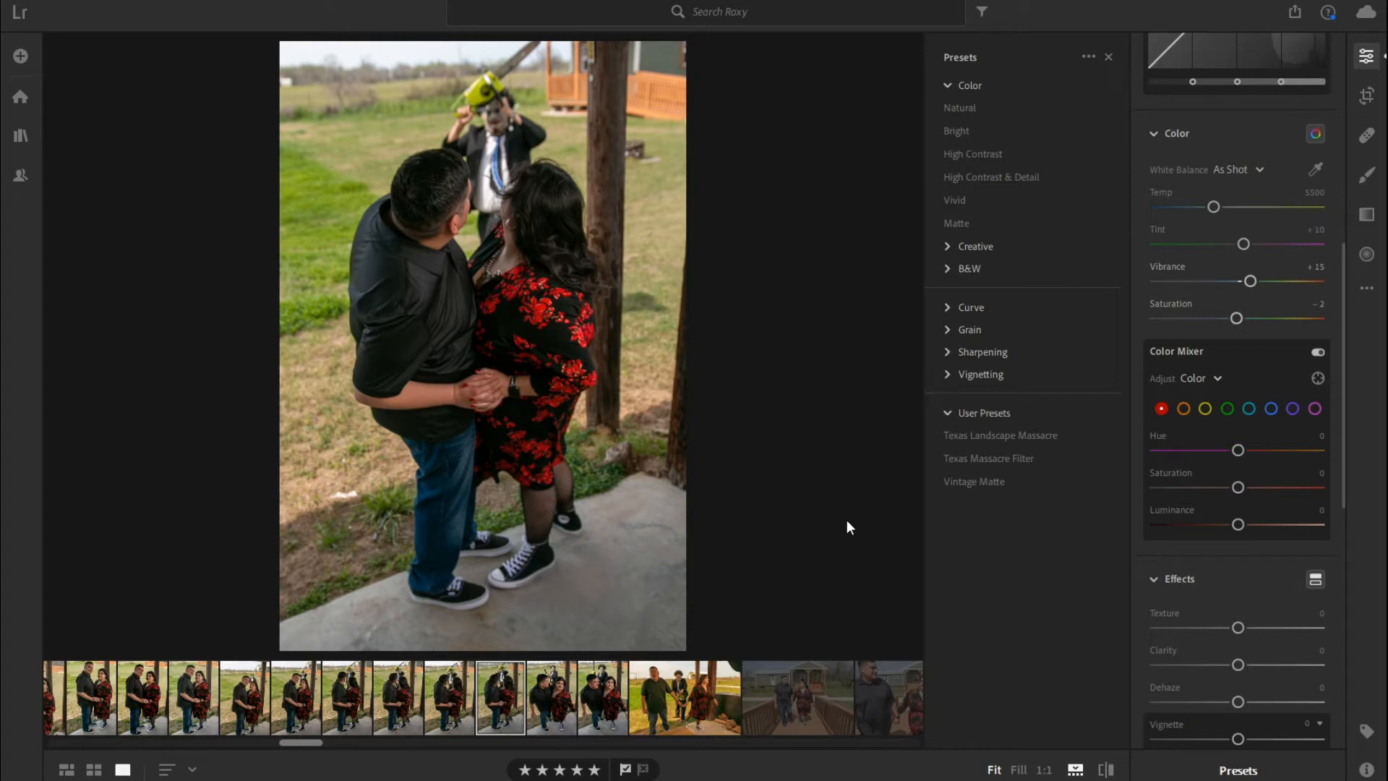
Choose the shot with the masked man close behind the couple, reset its edits and apply automatic adjustments.
key(Right)
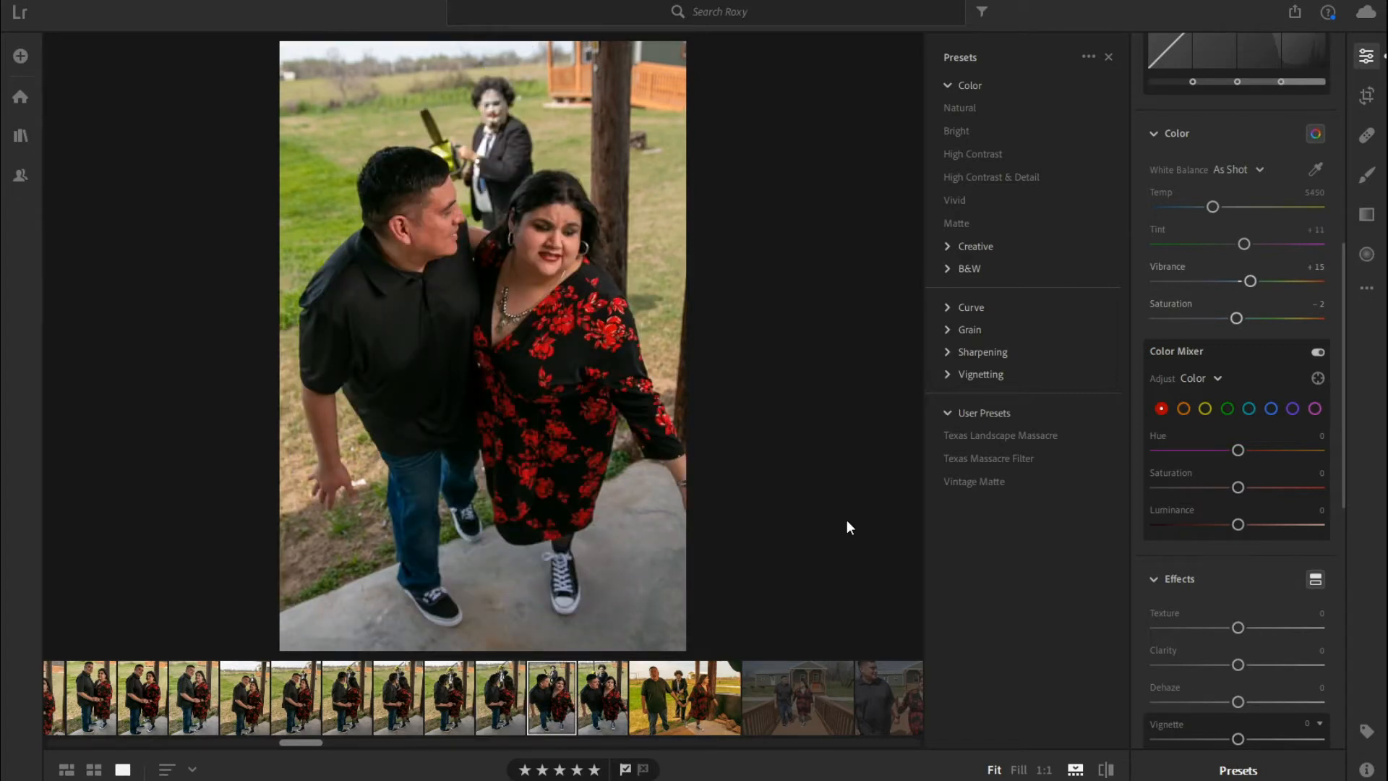
key(Right)
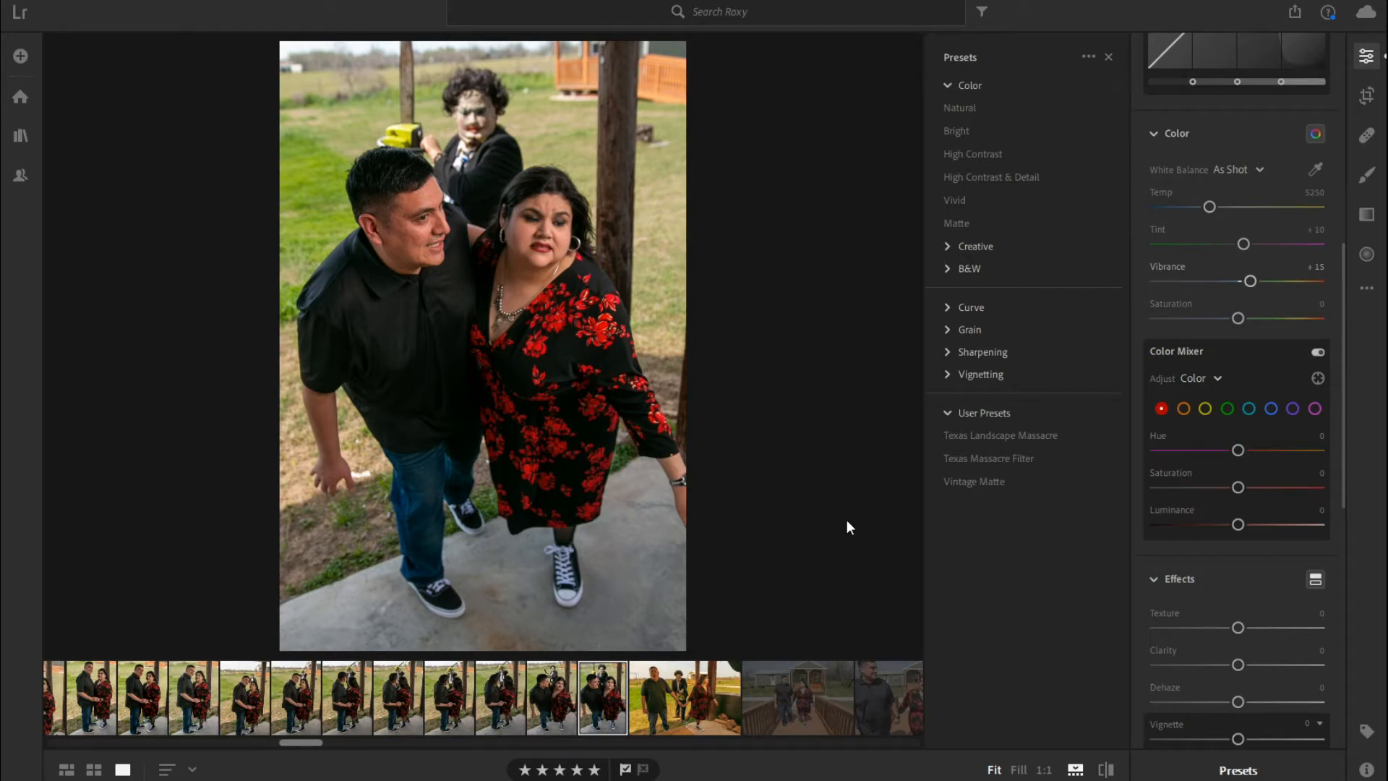
key(Left)
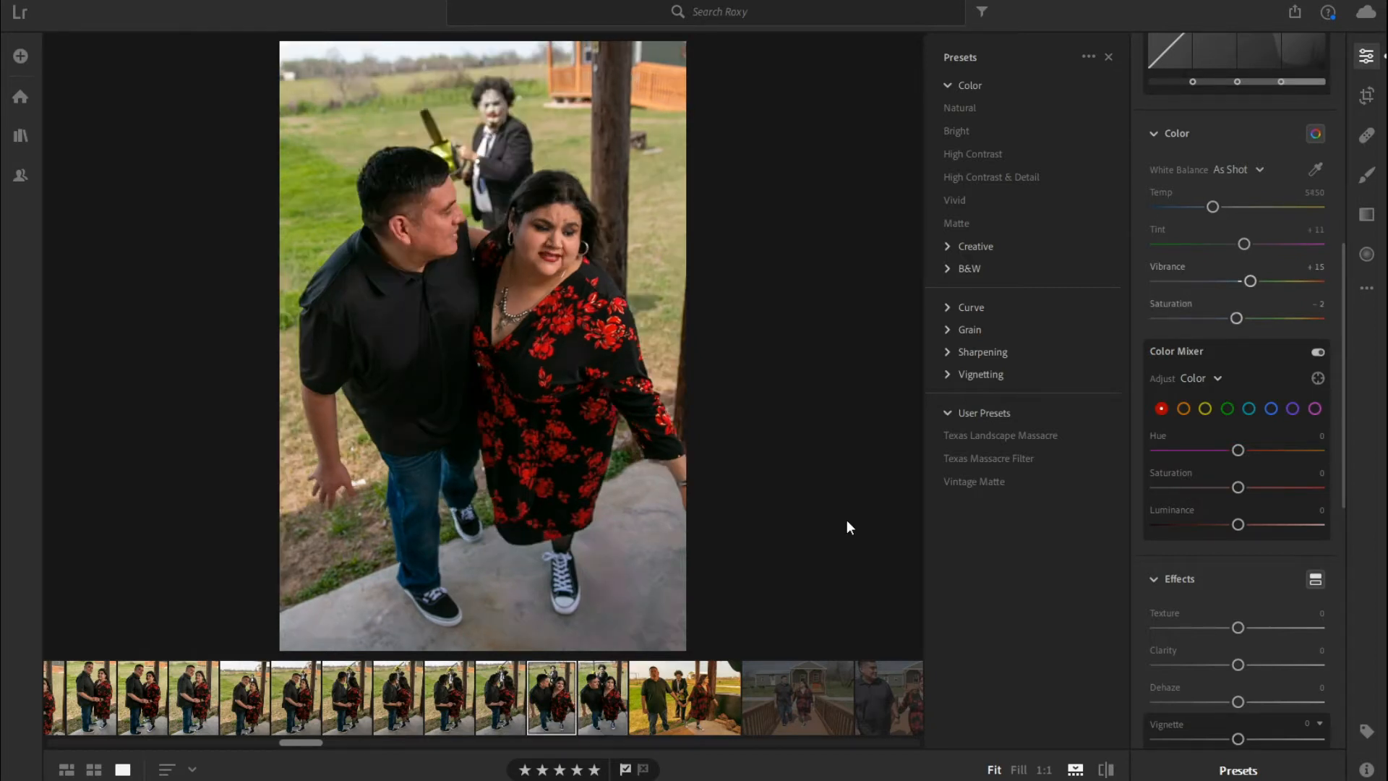
key(Right)
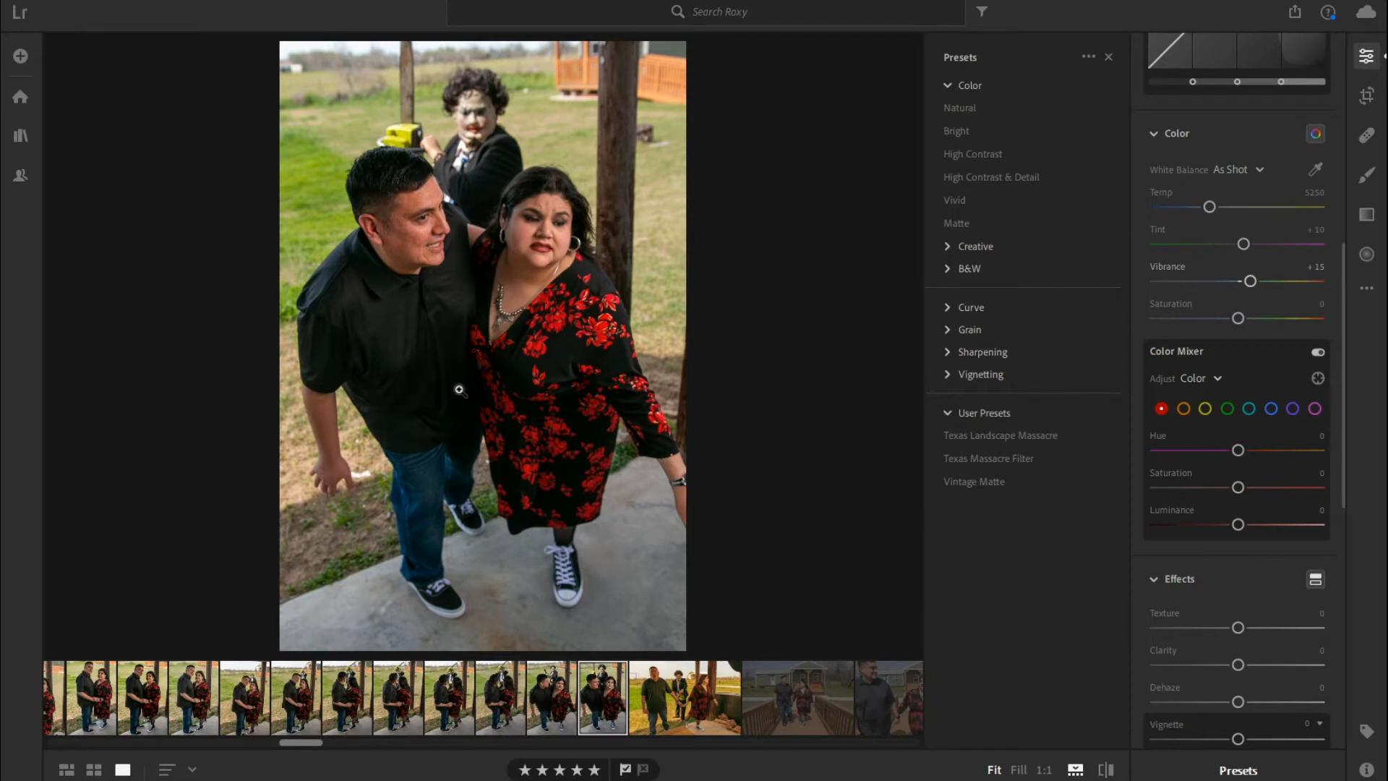
key(shift+r)
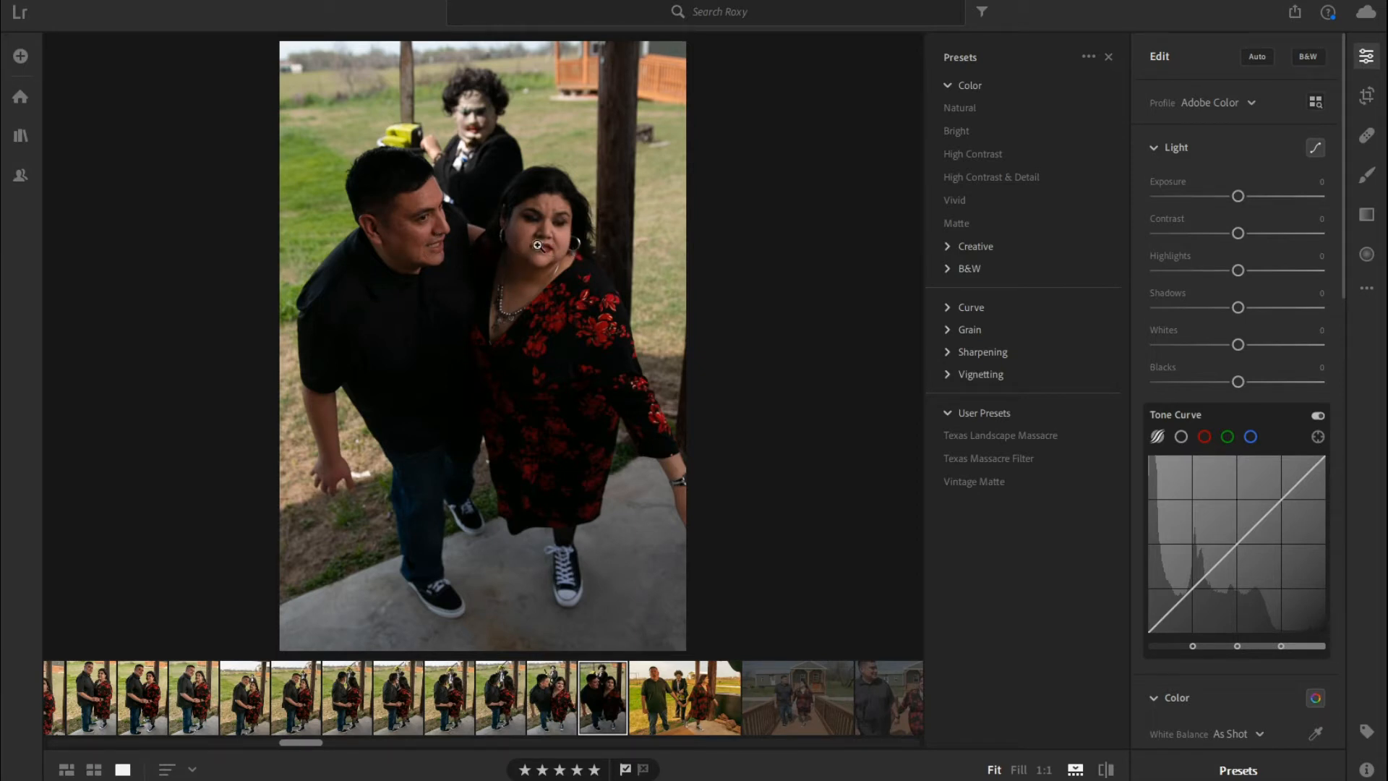
click(1252, 62)
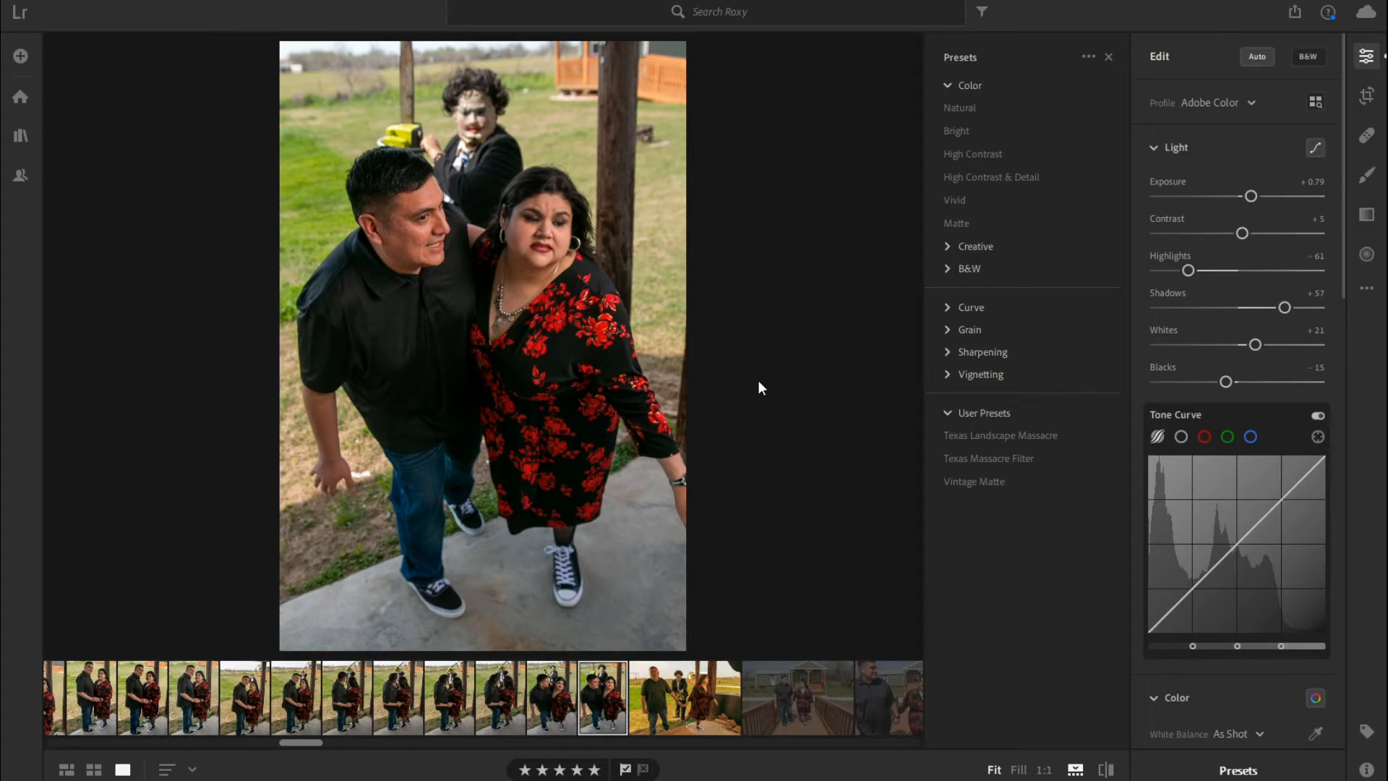
Send the adjusted photo to Photoshop for editing.
click(15, 1)
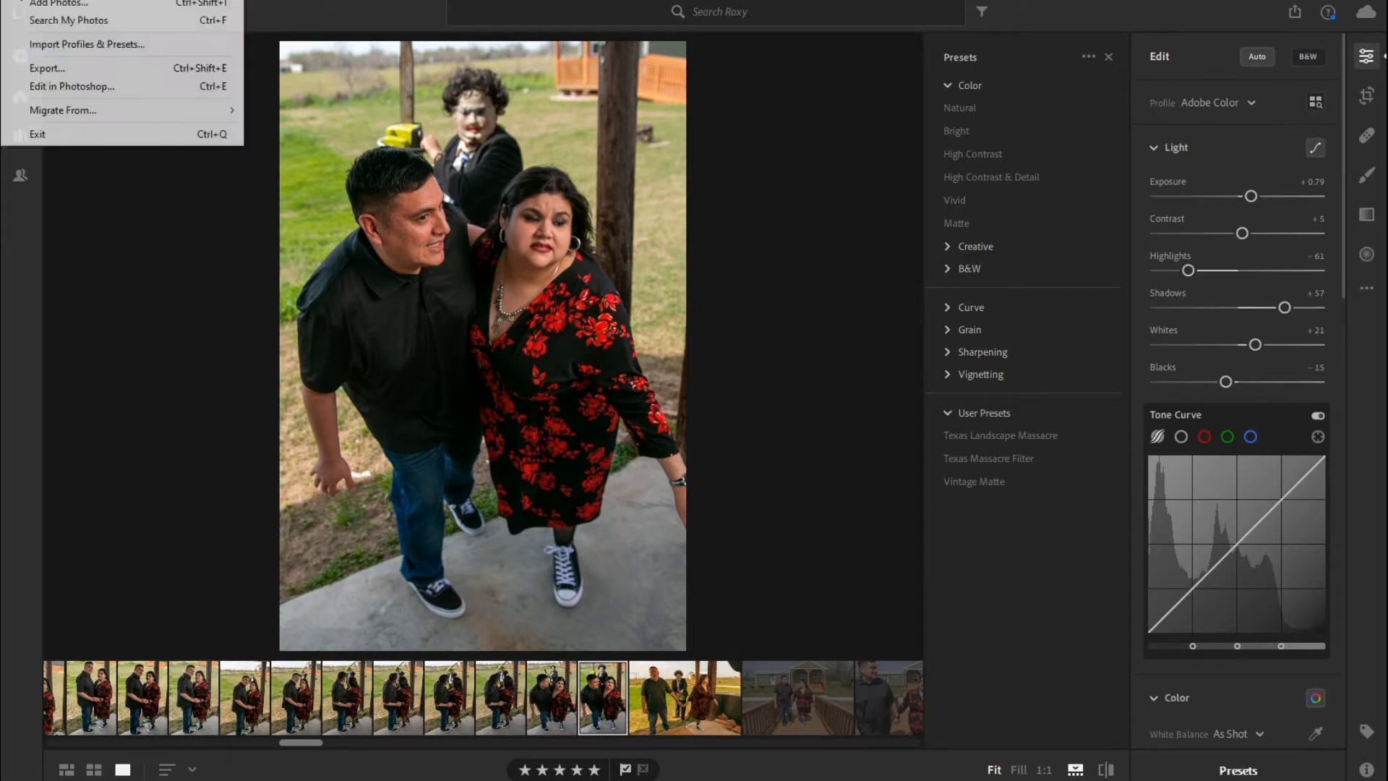
click(85, 88)
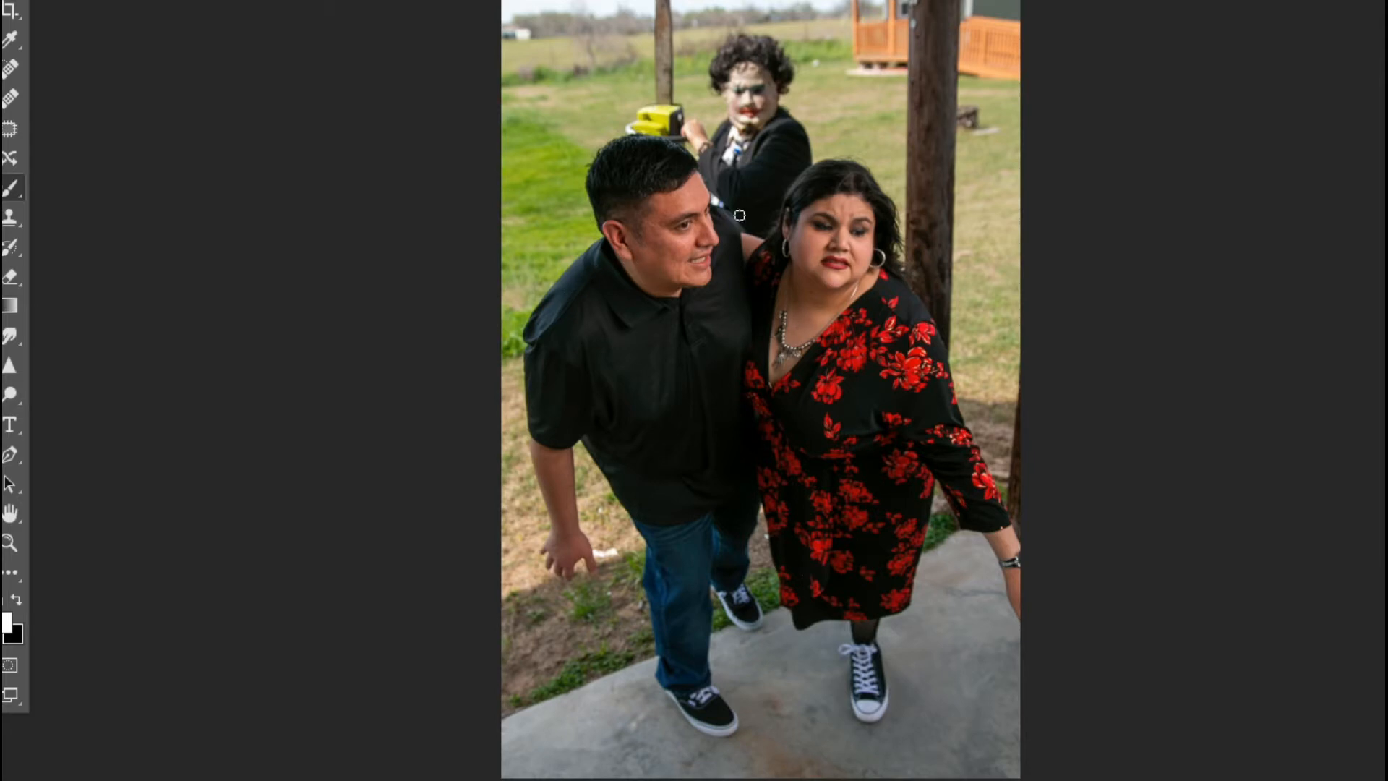
Open the Liquify filter on the portrait and undo the last warp.
click(288, 1)
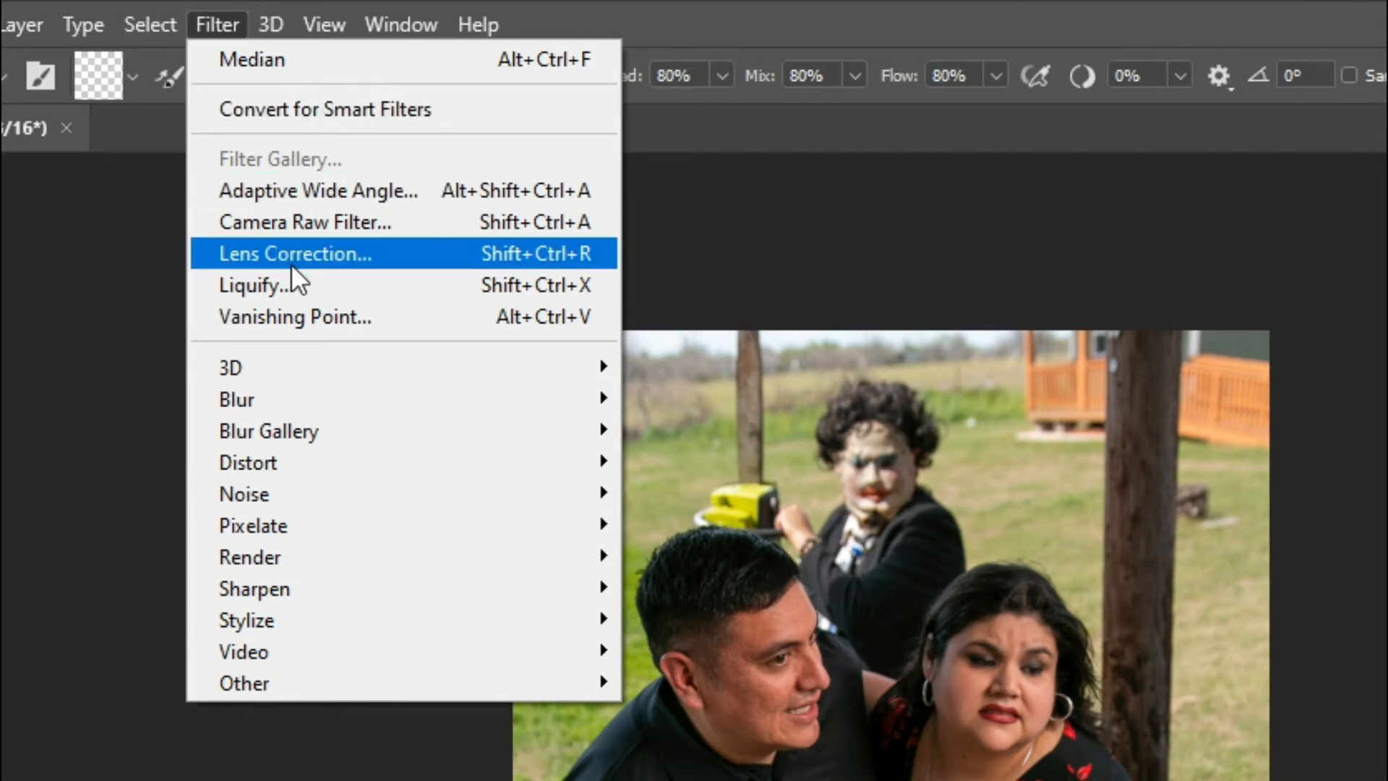
click(287, 286)
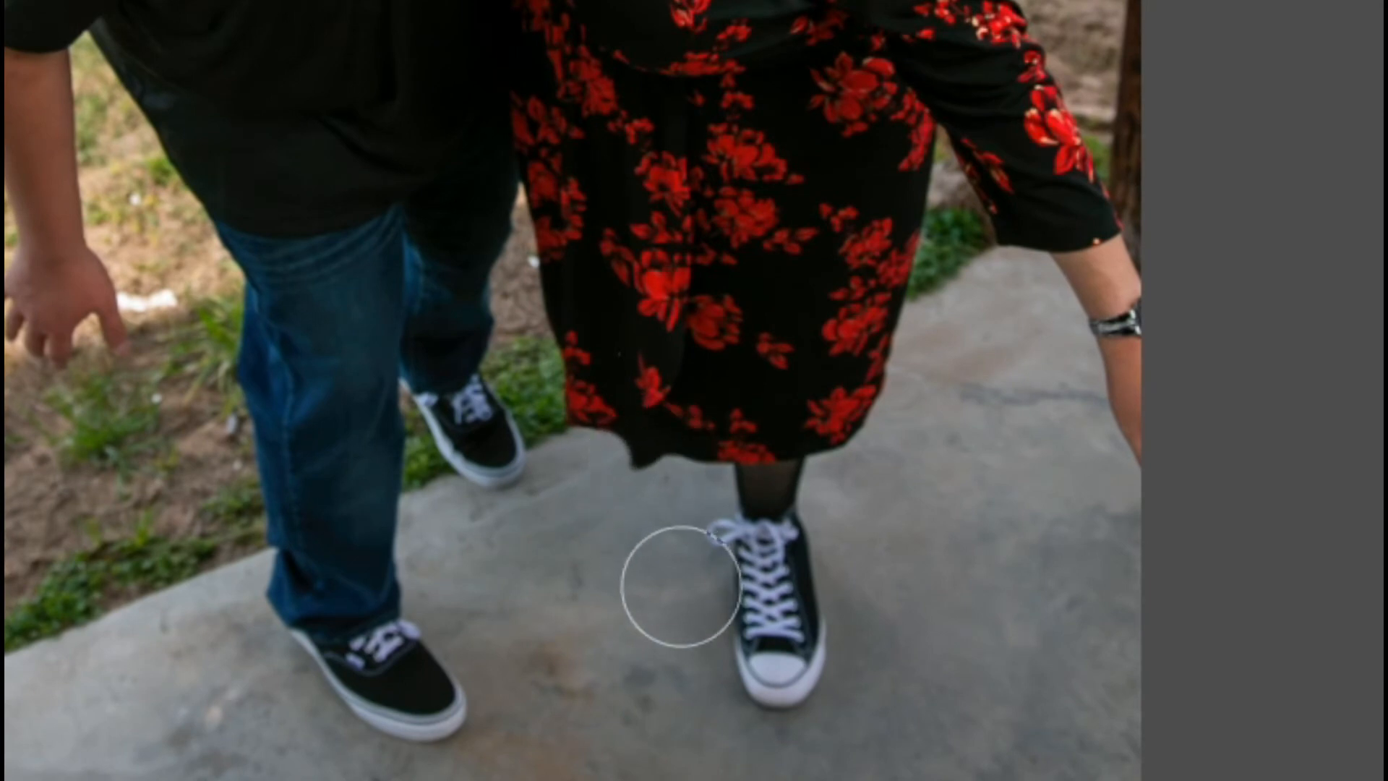
key(ctrl+z)
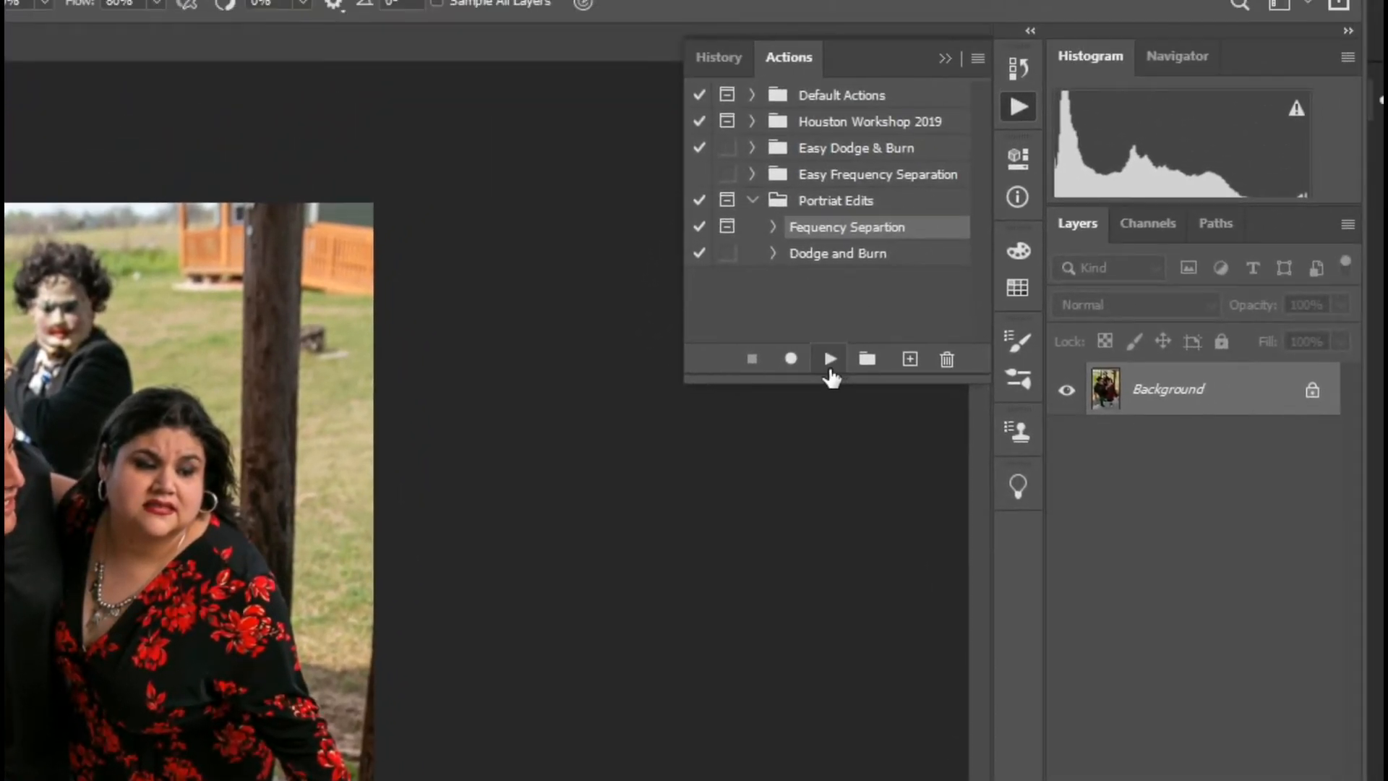
Run the frequency separation action from the Portriat Edits set with a Median radius of 8 pixels.
click(830, 361)
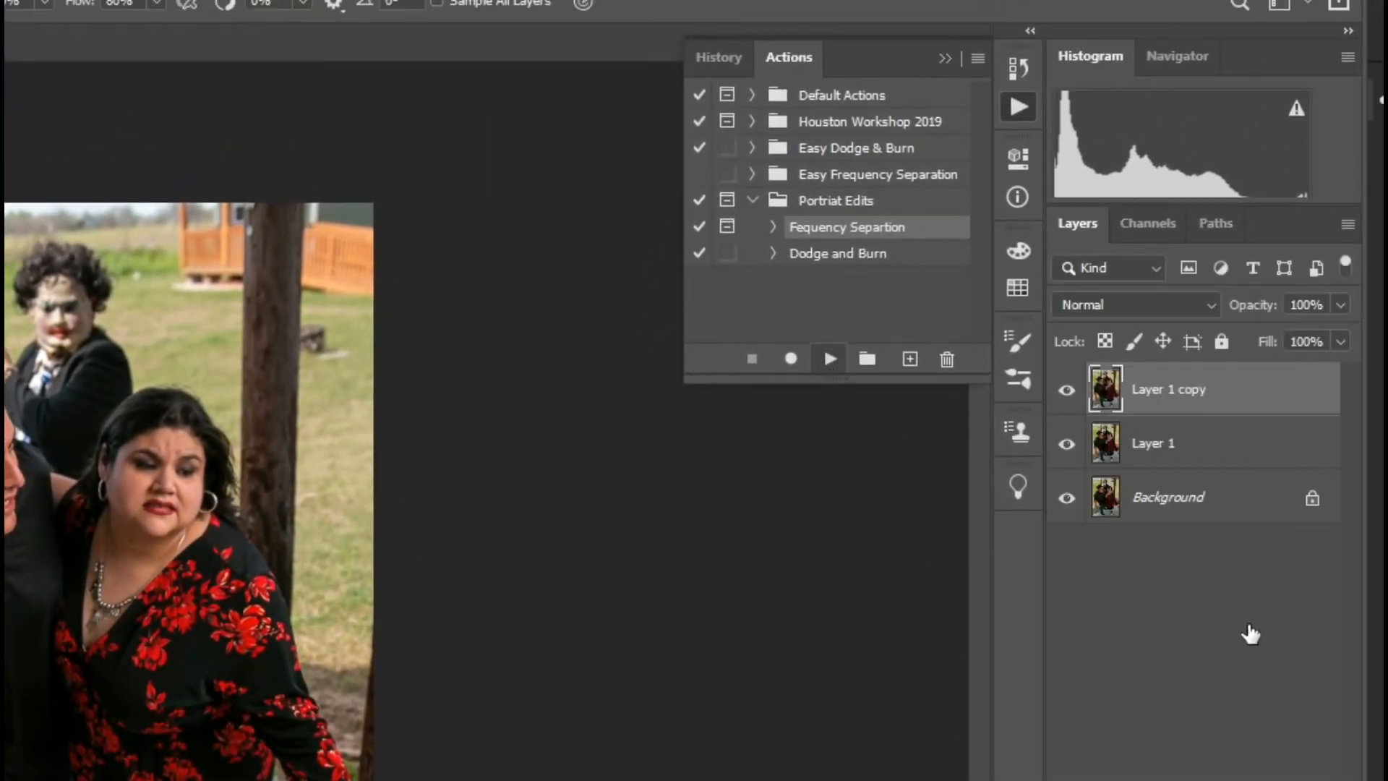
drag(202, 340, 506, 772)
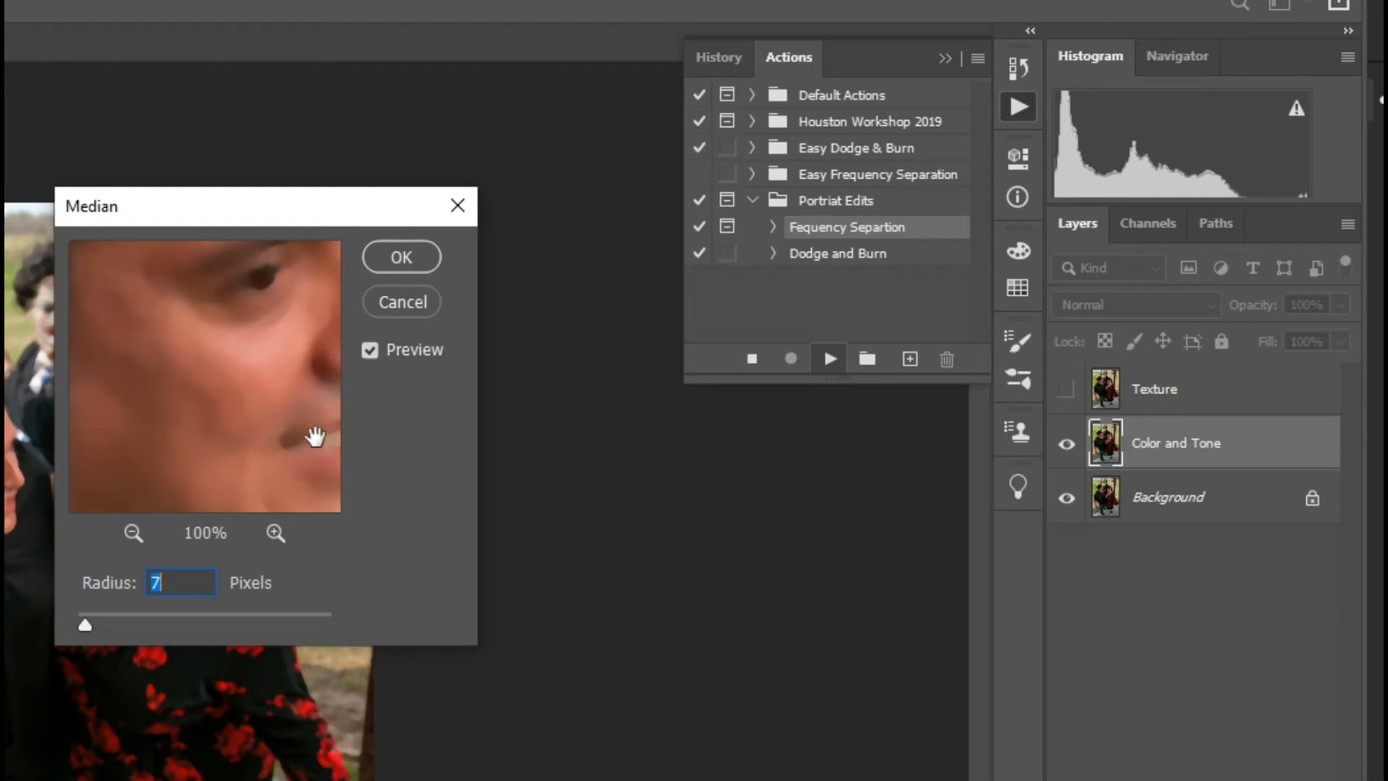
text(8)
drag(240, 405, 292, 425)
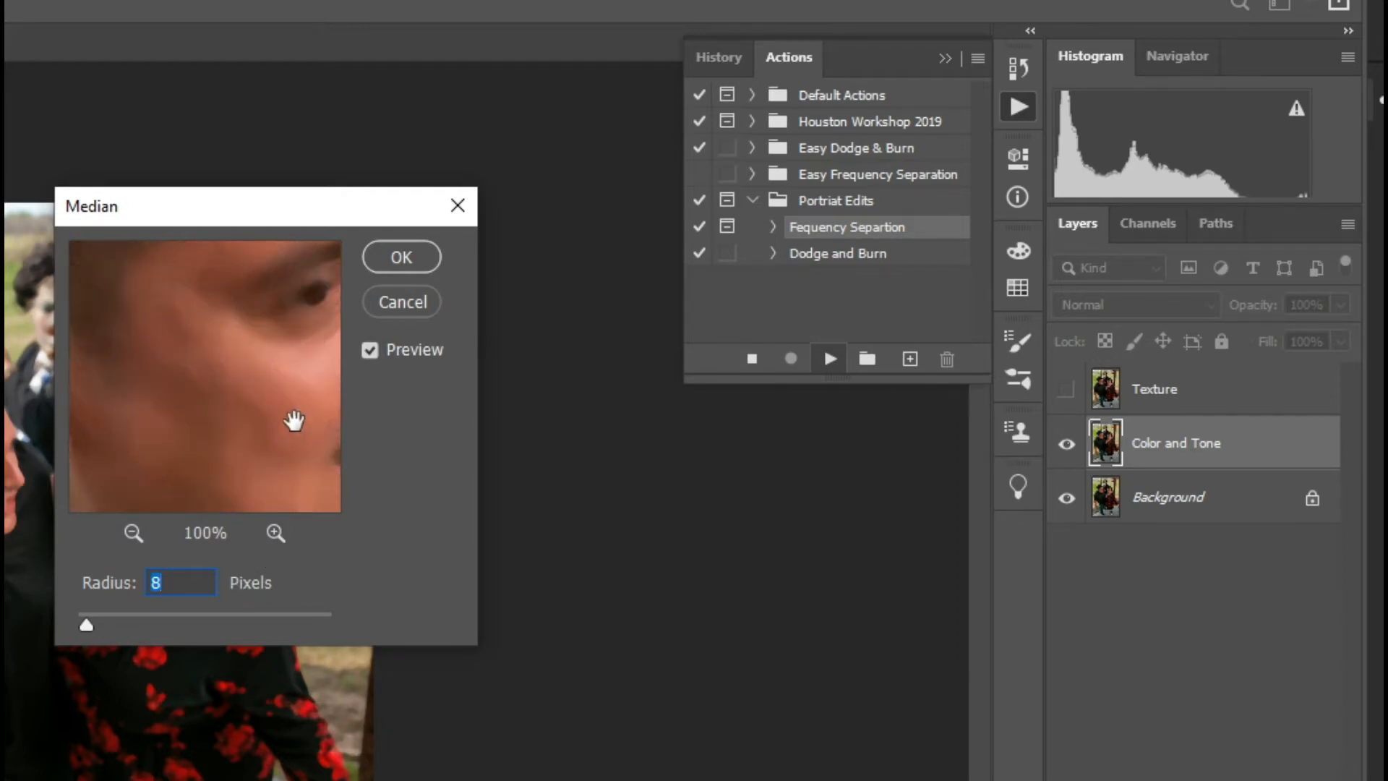
click(405, 261)
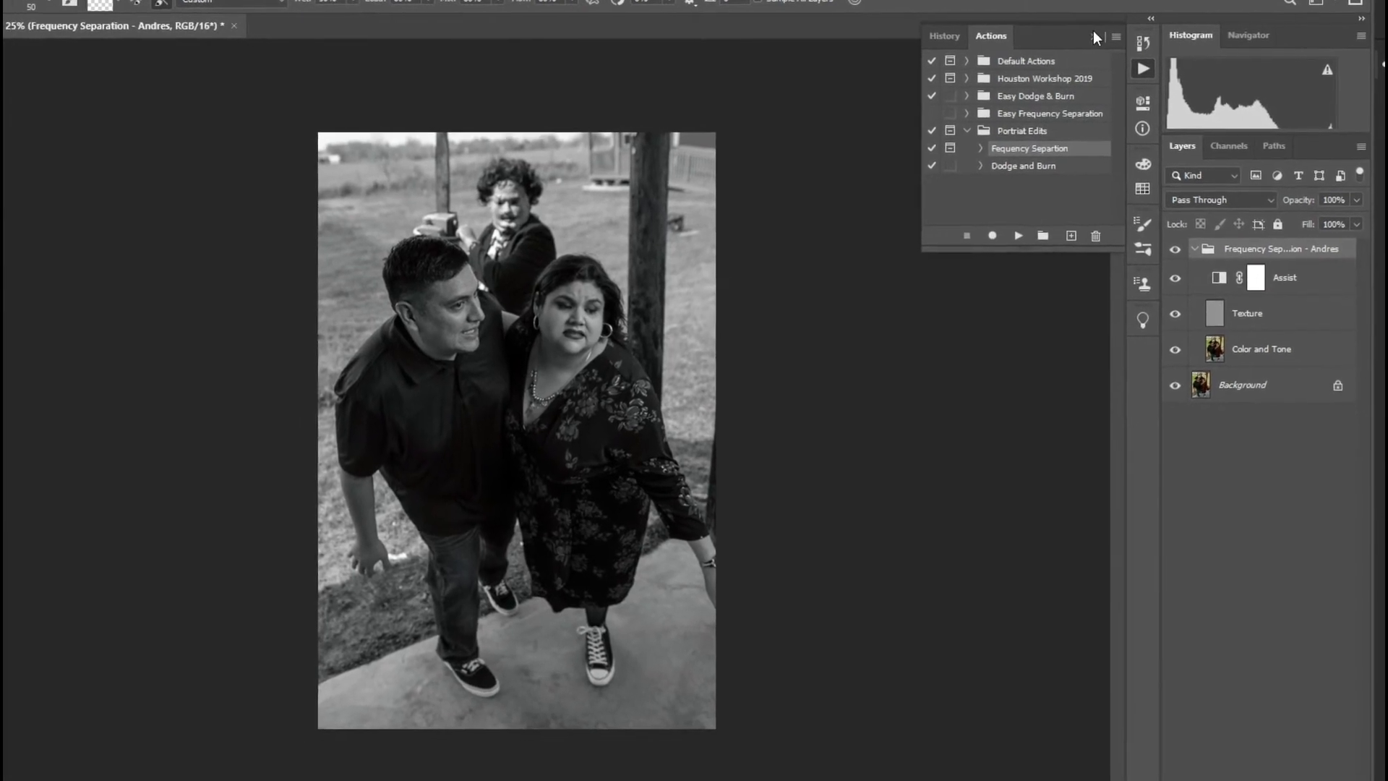
Smooth the skin texture on the man's forehead with the Clone Stamp tool on the Texture layer.
click(1088, 36)
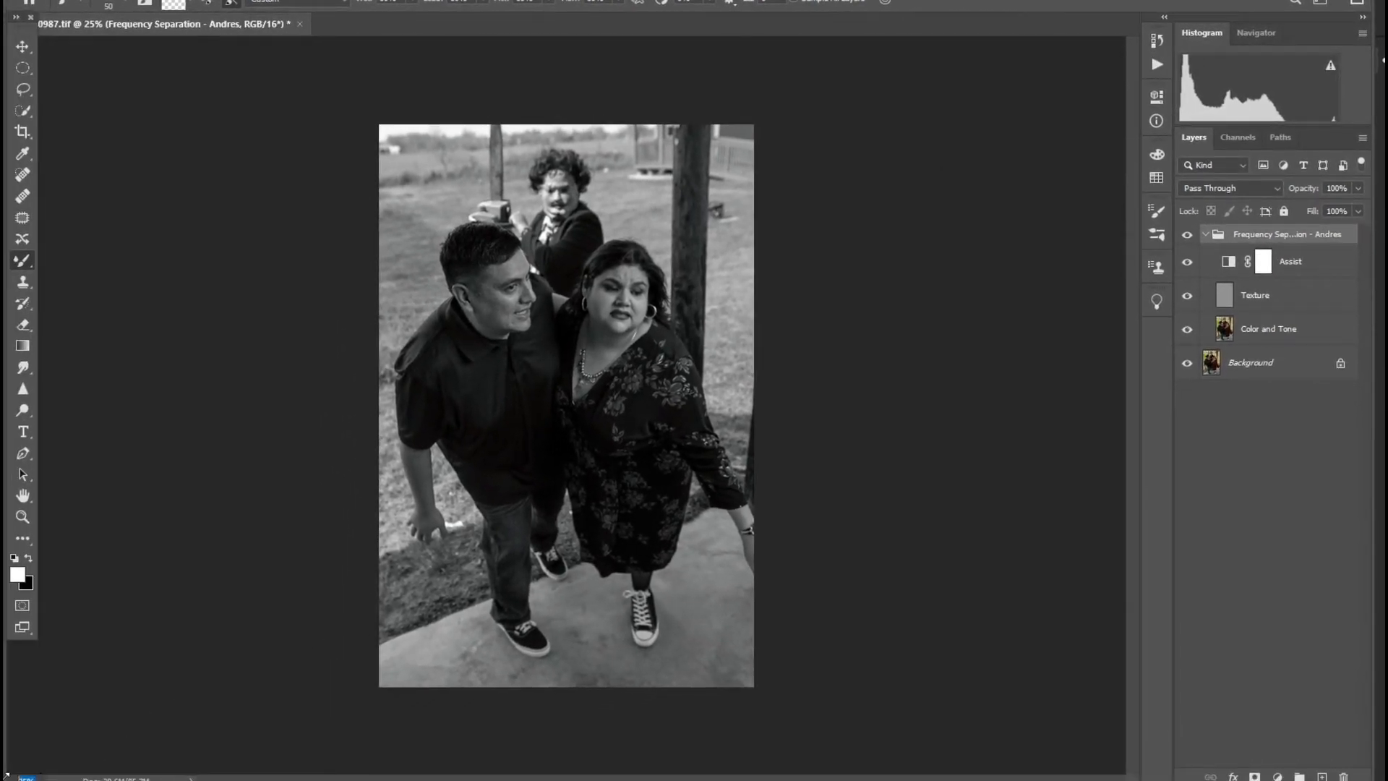
key(ctrl+1)
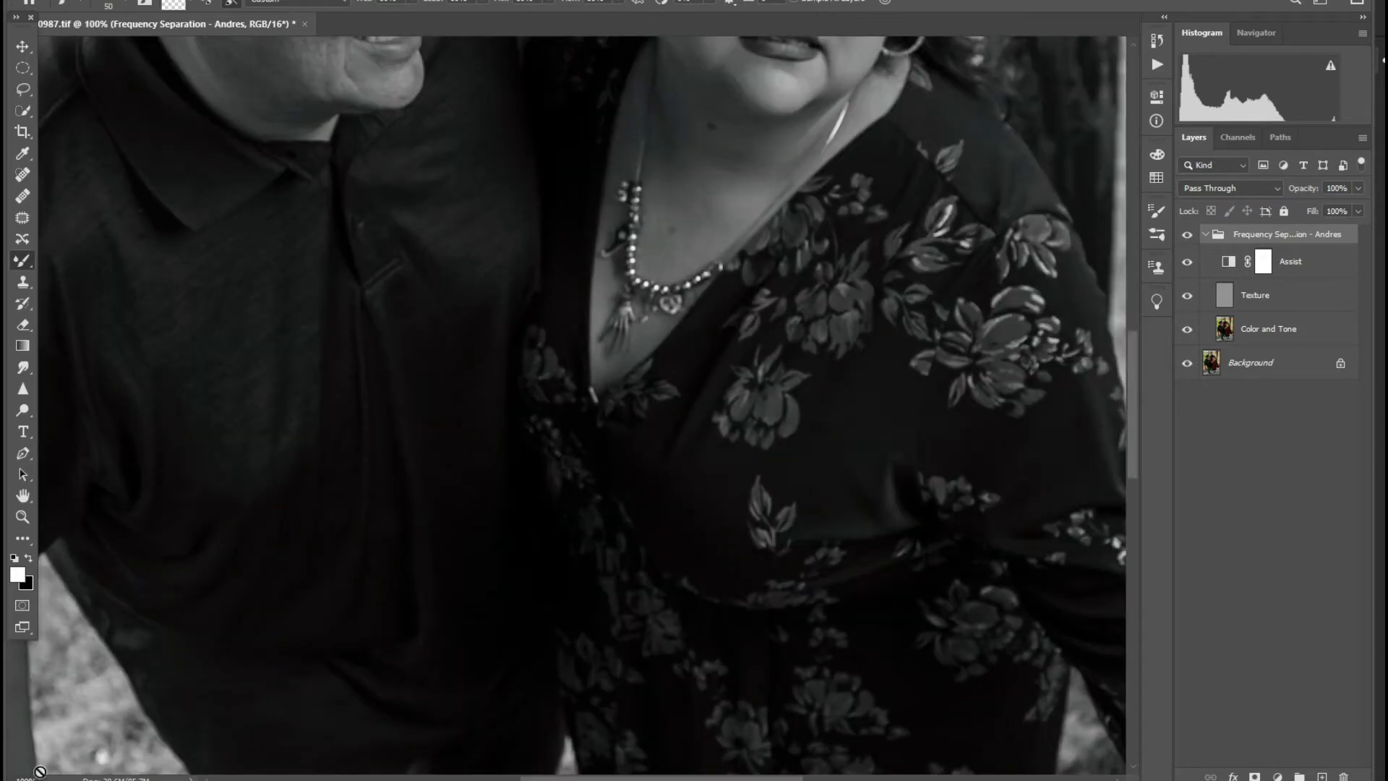
drag(1138, 408, 1139, 312)
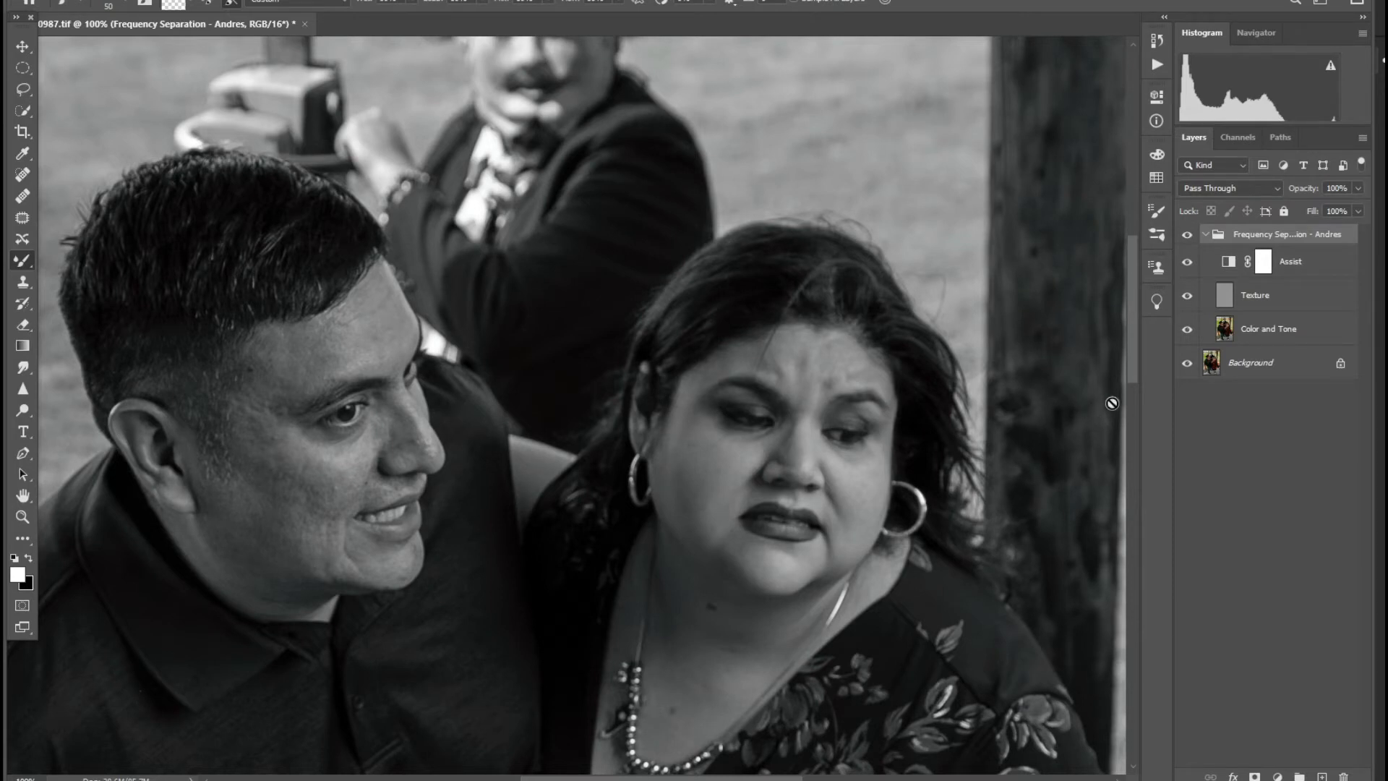
click(1244, 302)
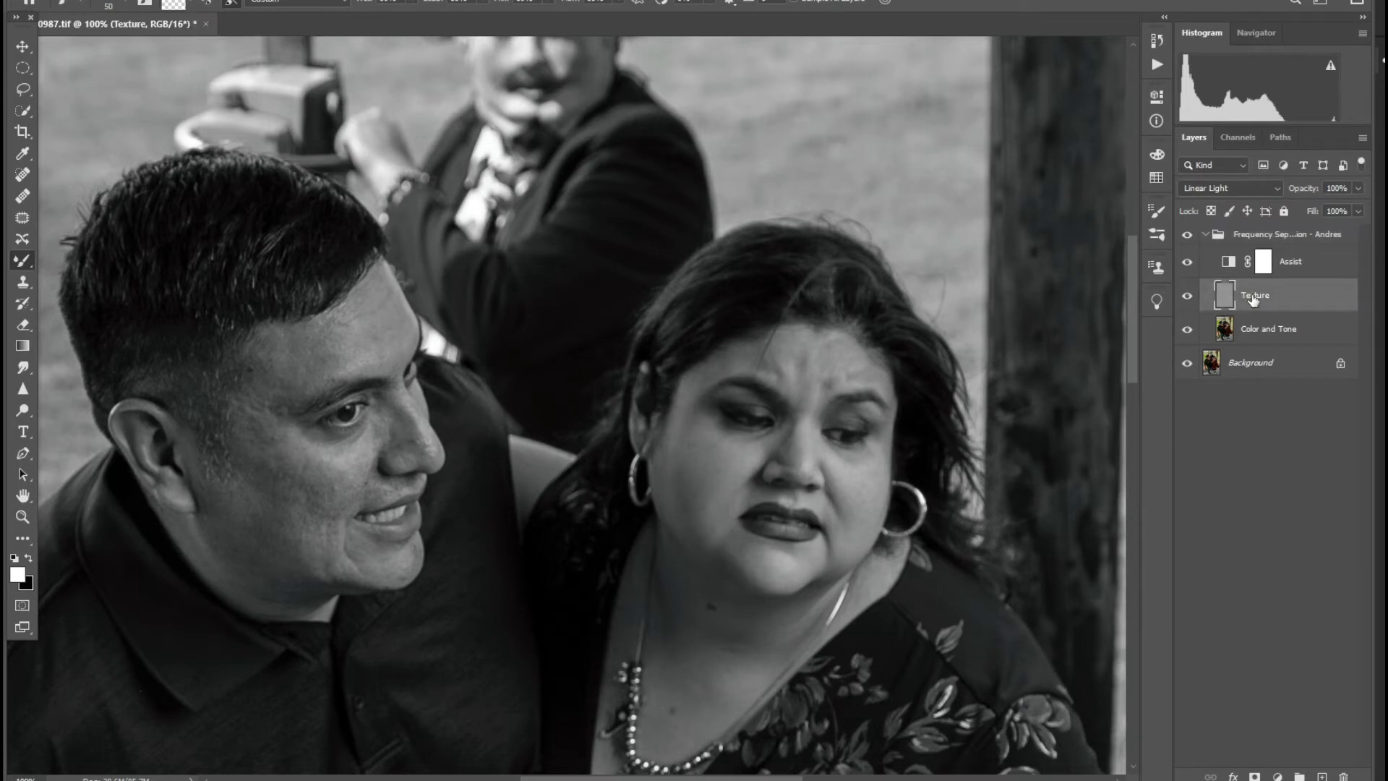
click(23, 284)
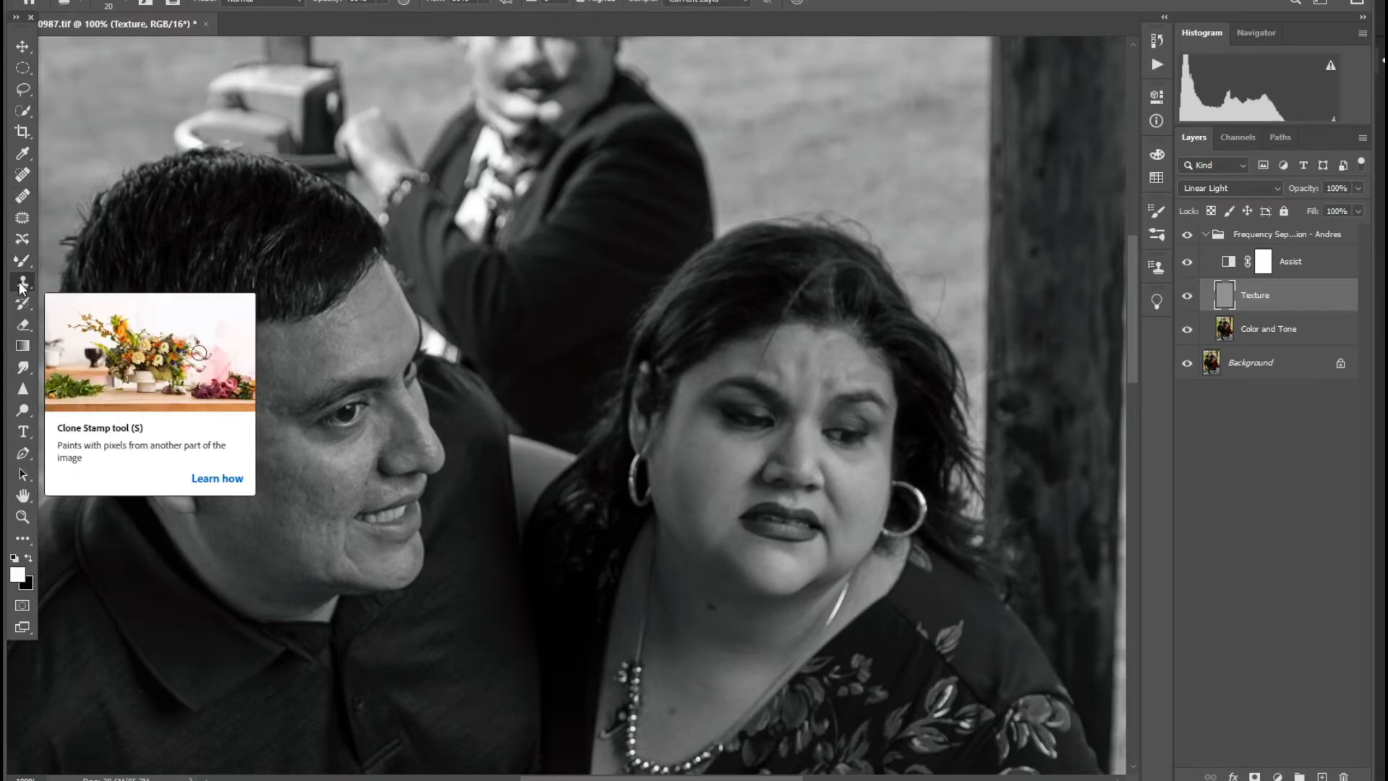
click(22, 284)
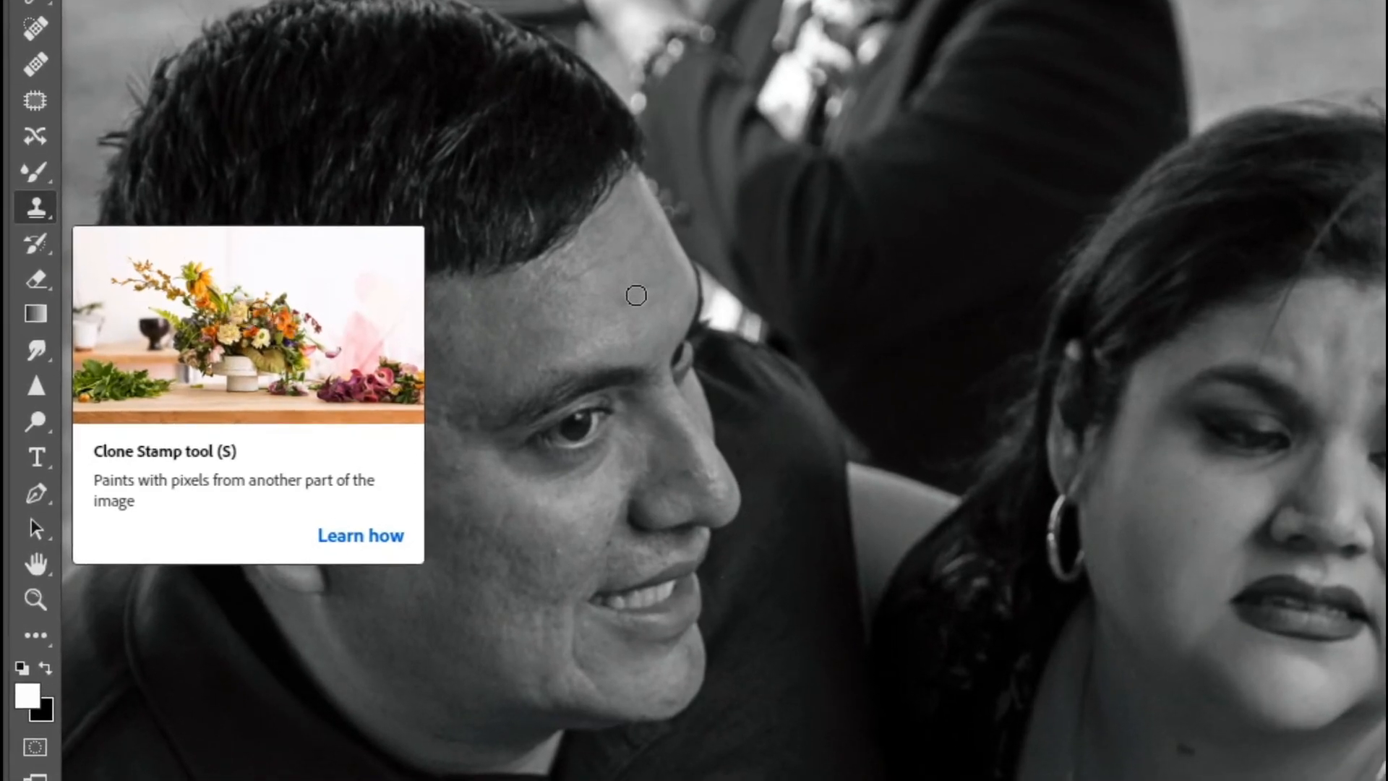
key(alt)
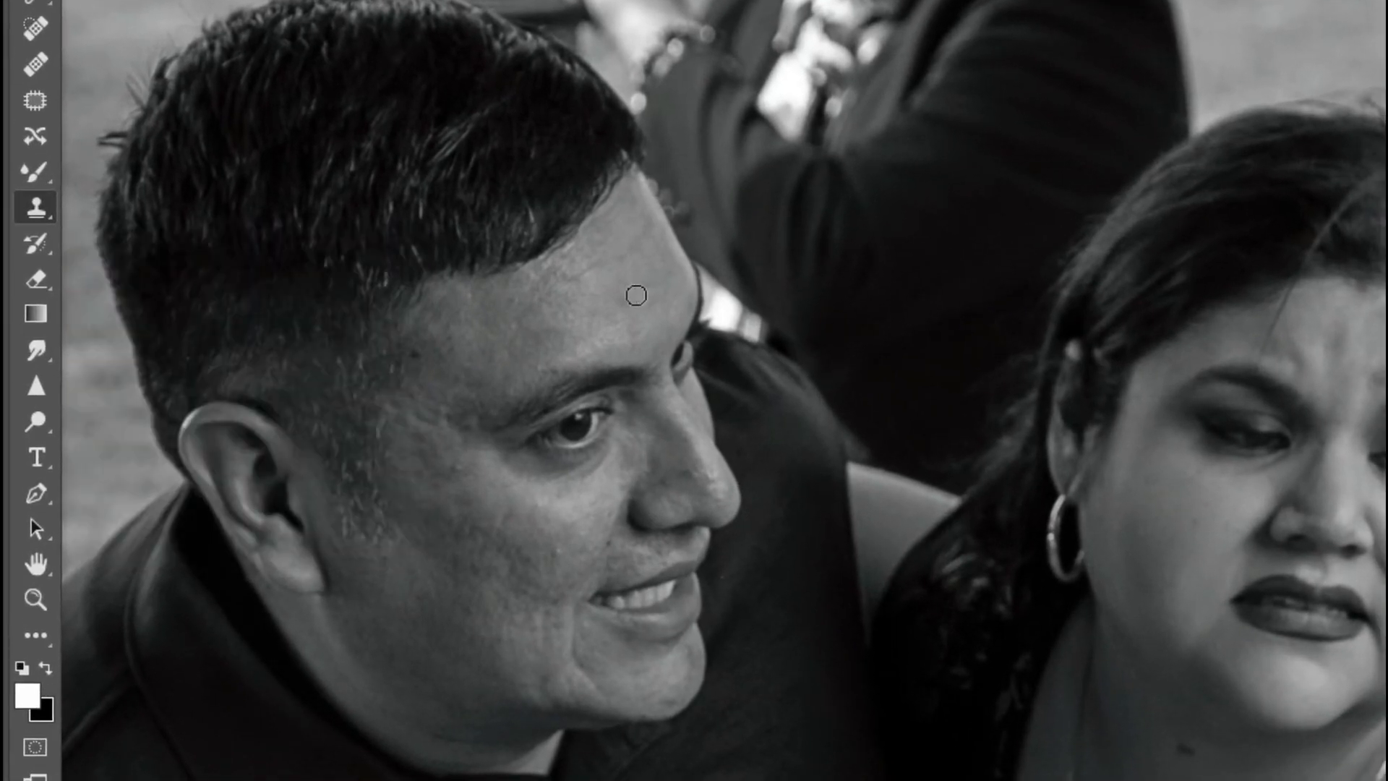
drag(570, 319, 537, 320)
click(559, 300)
mouse_move(545, 279)
mouse_down()
mouse_move(507, 332)
mouse_move(549, 370)
mouse_move(562, 359)
mouse_move(526, 374)
mouse_move(559, 342)
mouse_move(508, 376)
mouse_up()
Clone clean skin texture over the blemishes on the man's temple, cheek and jaw.
click(411, 358)
alt+click(459, 391)
drag(402, 396, 447, 437)
click(561, 553)
drag(561, 553, 484, 537)
drag(558, 609, 533, 588)
drag(459, 627, 465, 608)
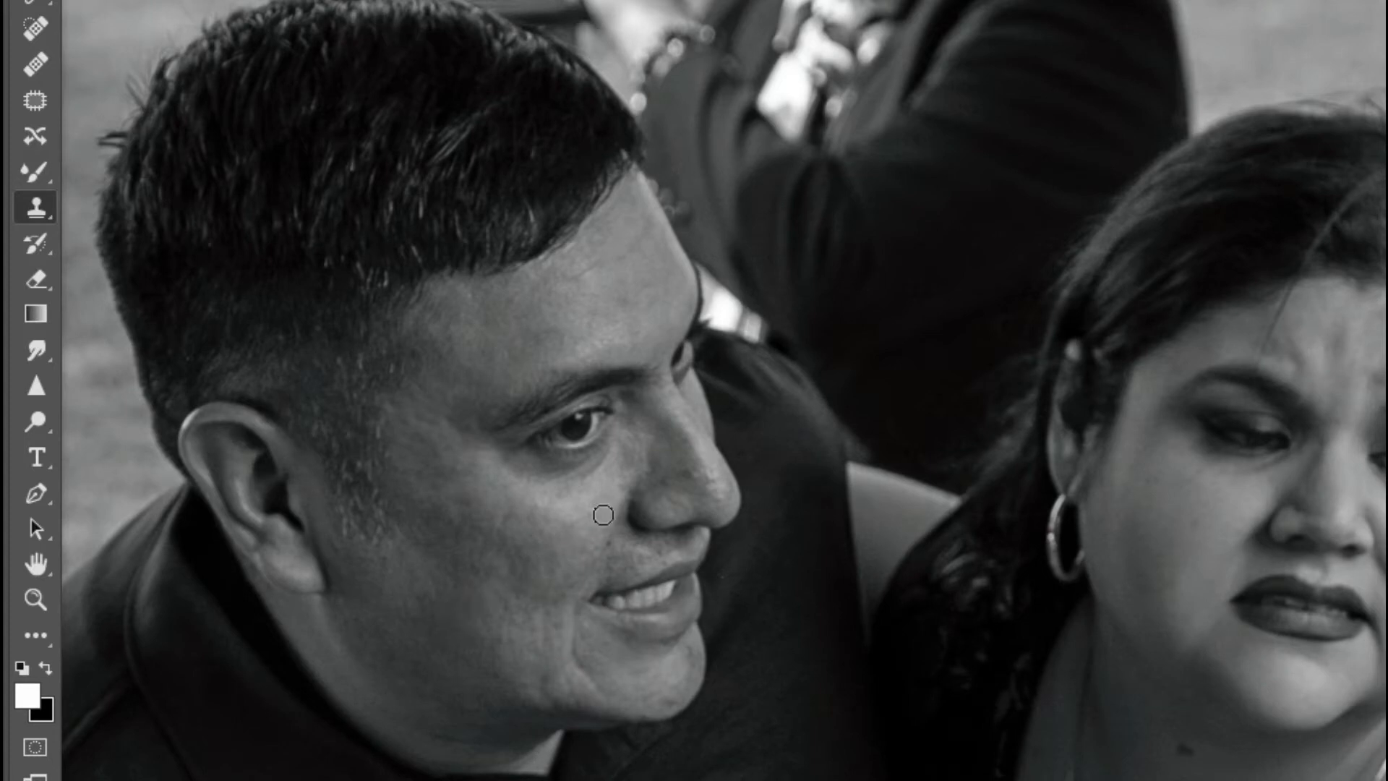
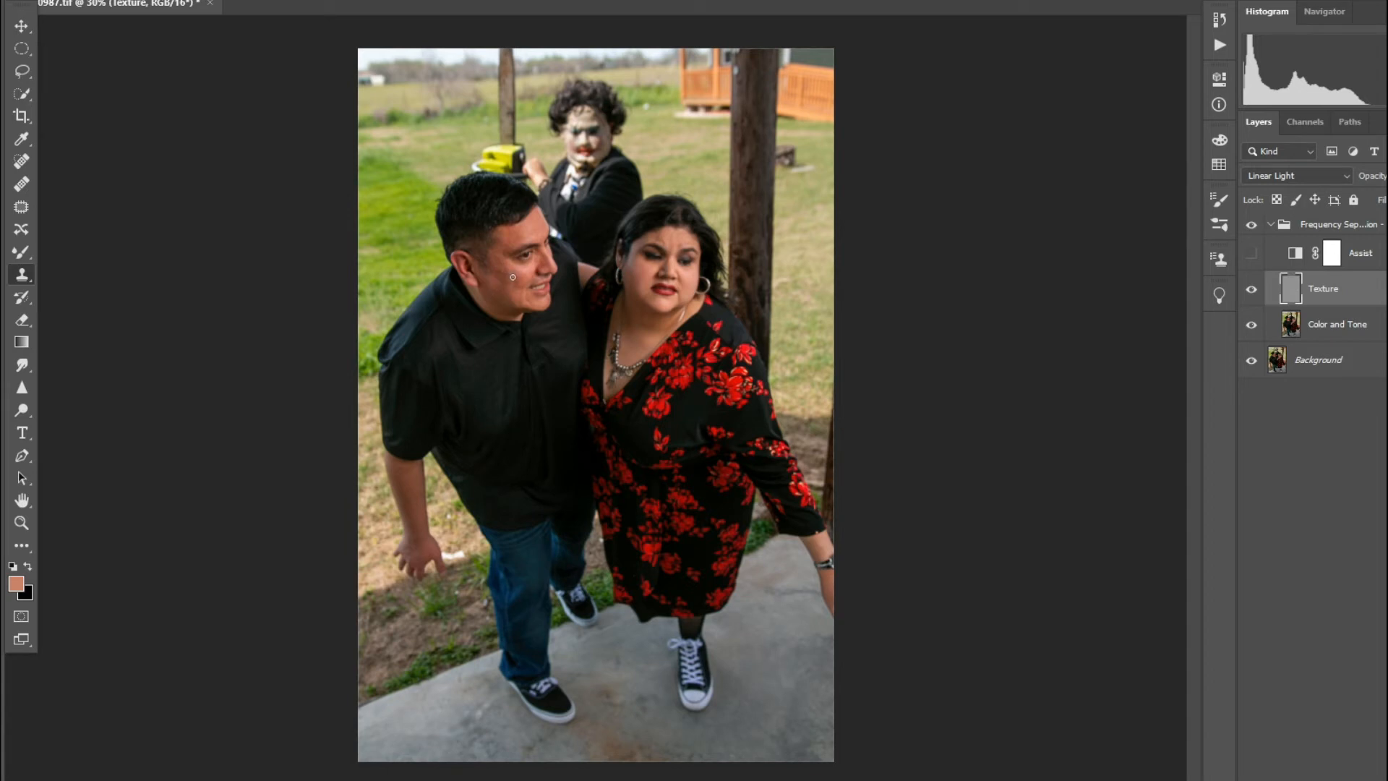
Select the Color and Tone layer, undo a trial clone stroke on the man's cheek, and switch to the Mixer Brush.
click(1322, 324)
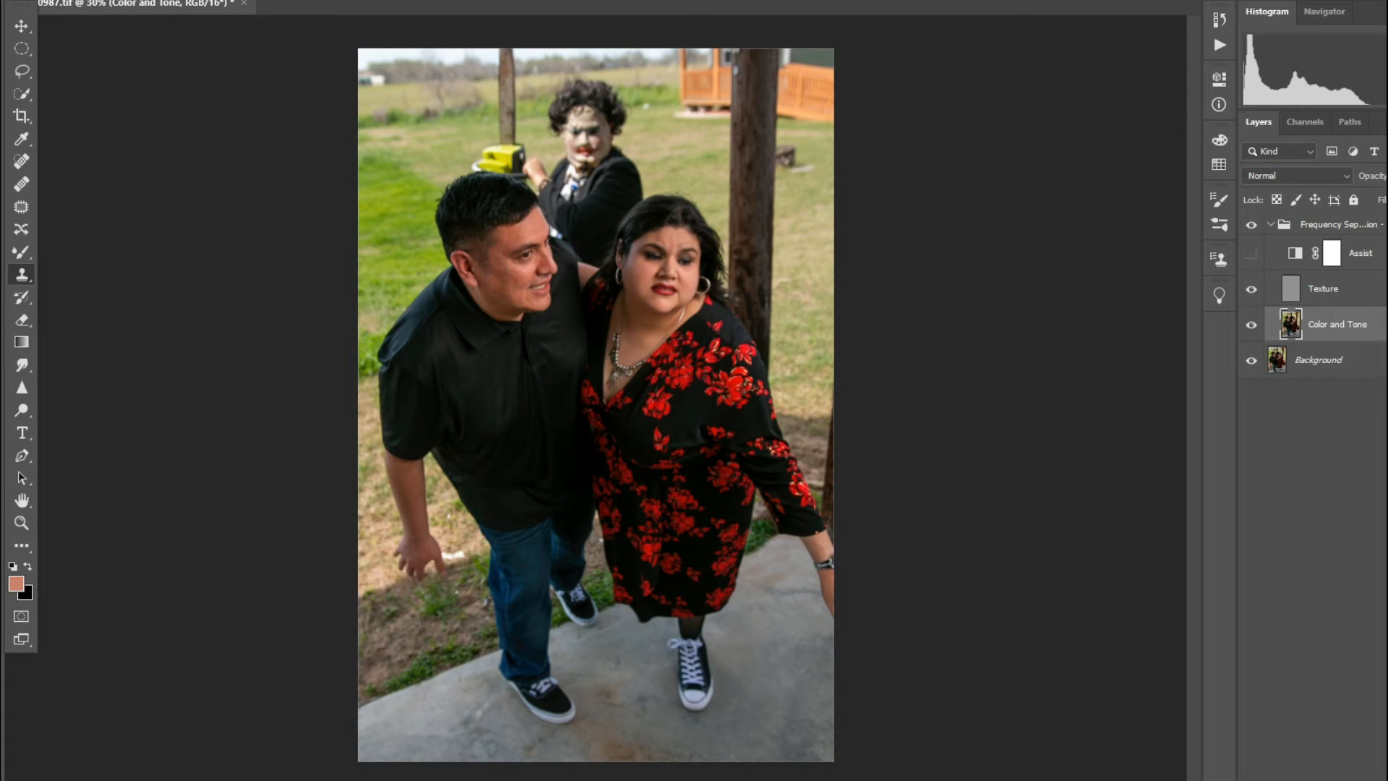
key(ctrl+plus)
key(ctrl+plus)
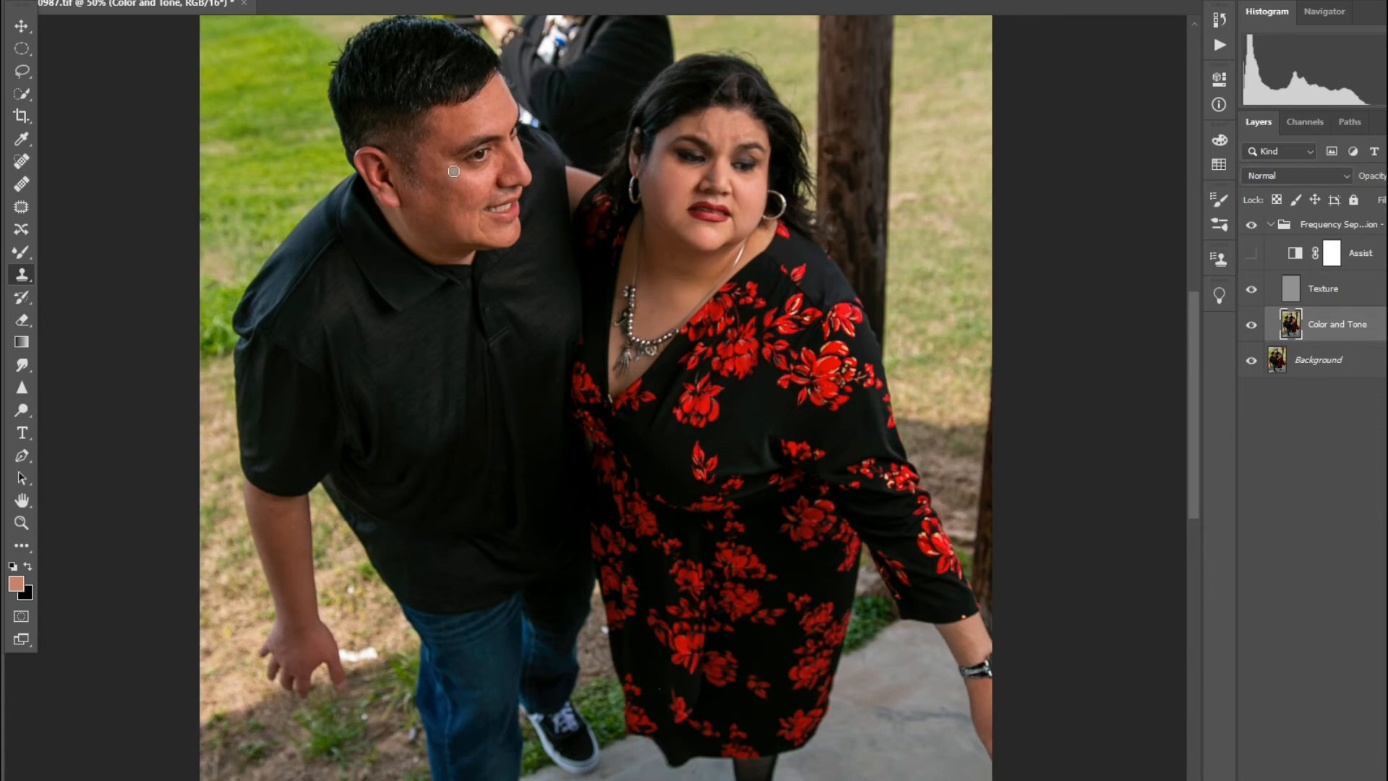
drag(437, 172, 444, 170)
key(ctrl+z)
click(22, 256)
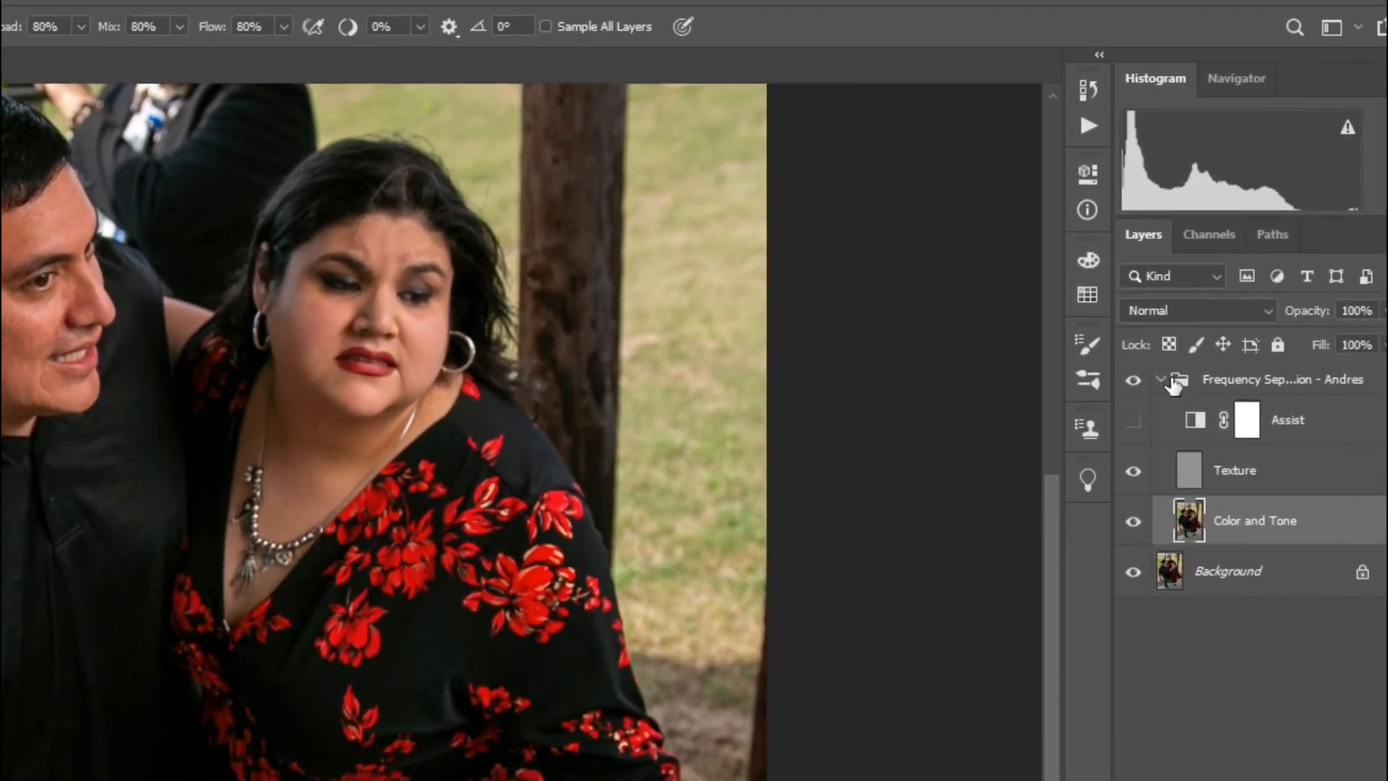
Collapse the frequency separation group and run the Dodge and Burn action from the Portriat Edits set.
click(1166, 391)
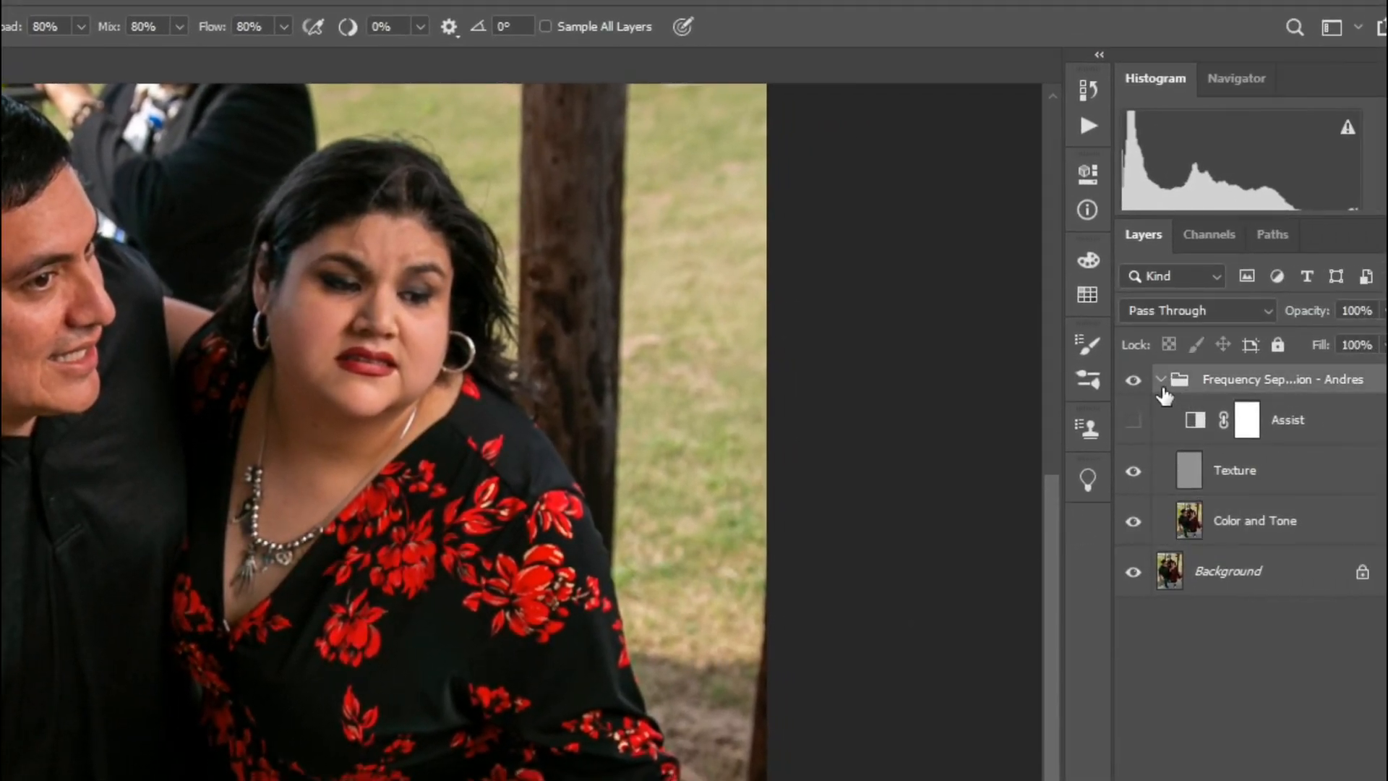
click(1161, 381)
click(1174, 510)
click(1088, 126)
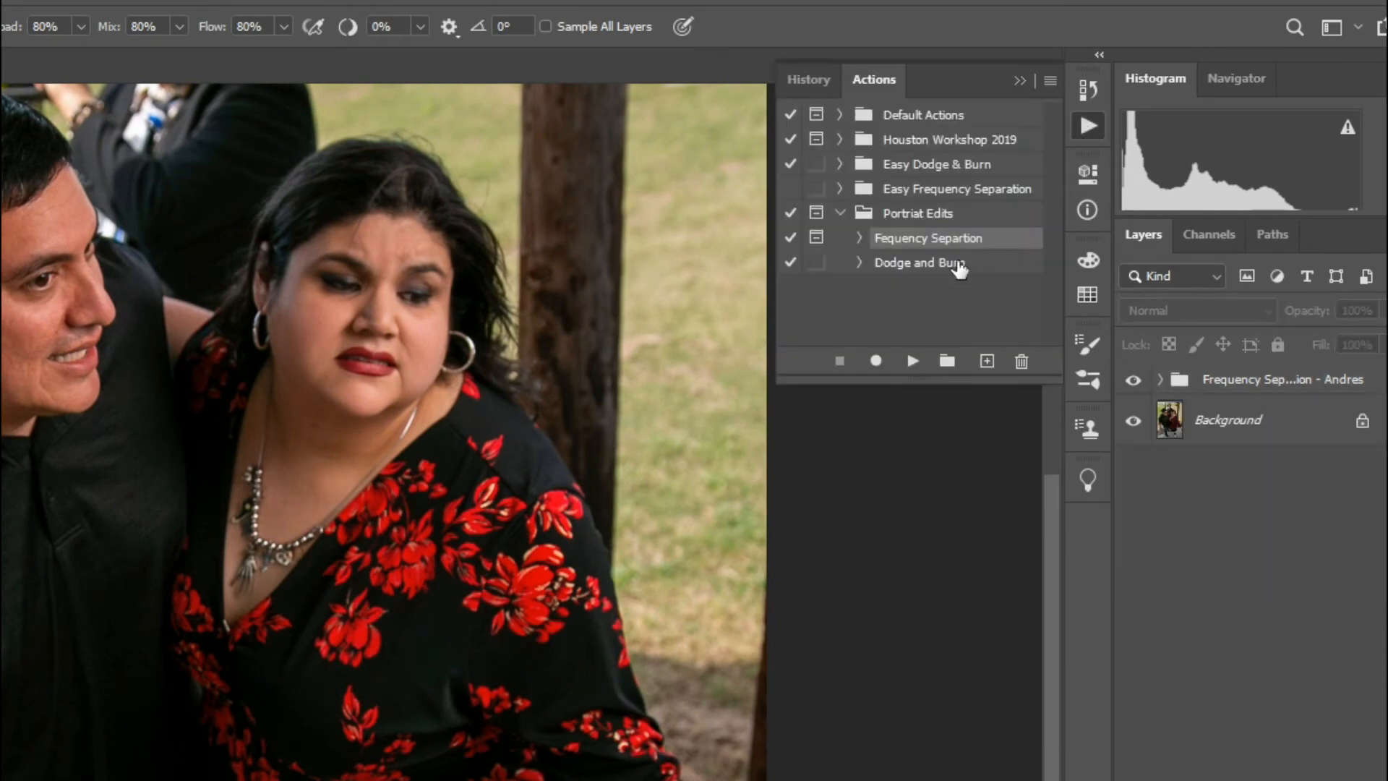
click(909, 267)
click(913, 361)
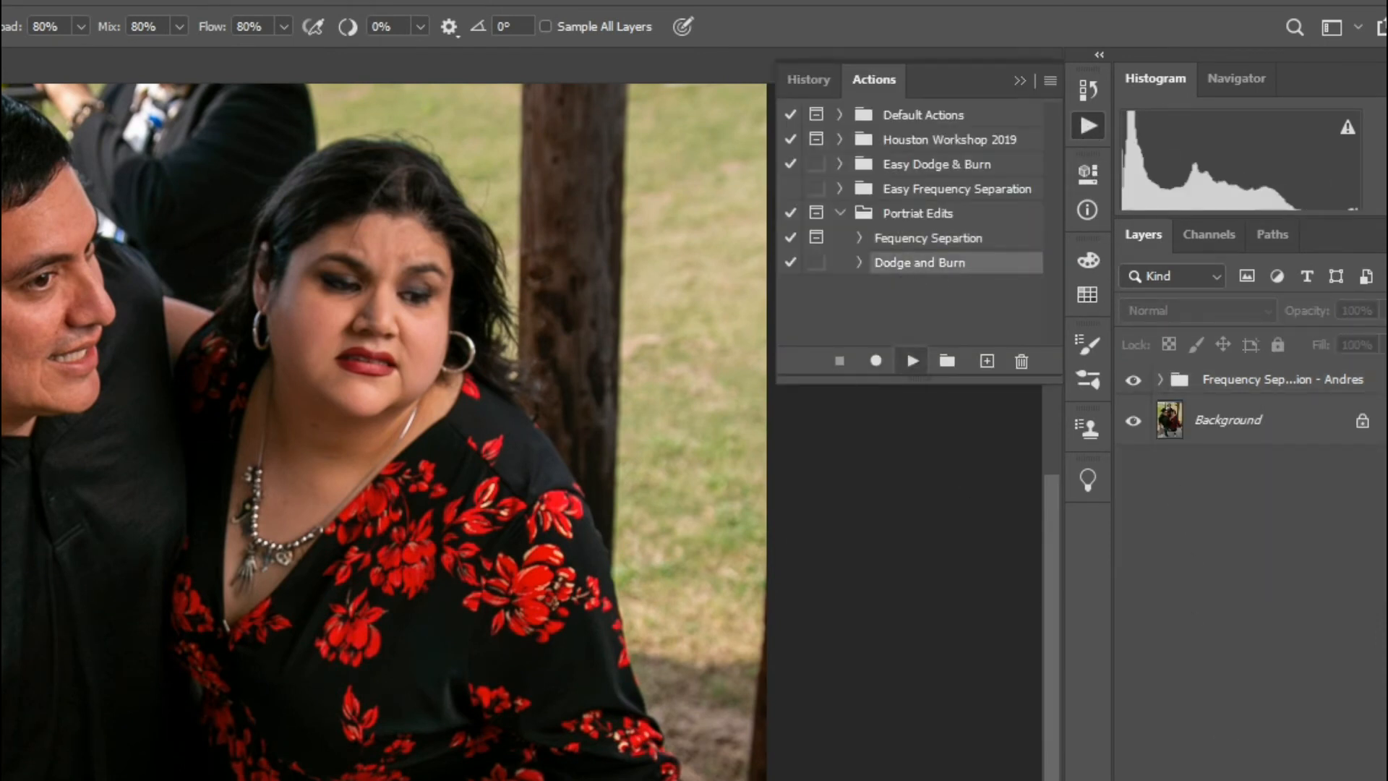
Target the Dodge layer's mask in the Easy D&B group with the regular Brush tool at size 15.
click(1161, 380)
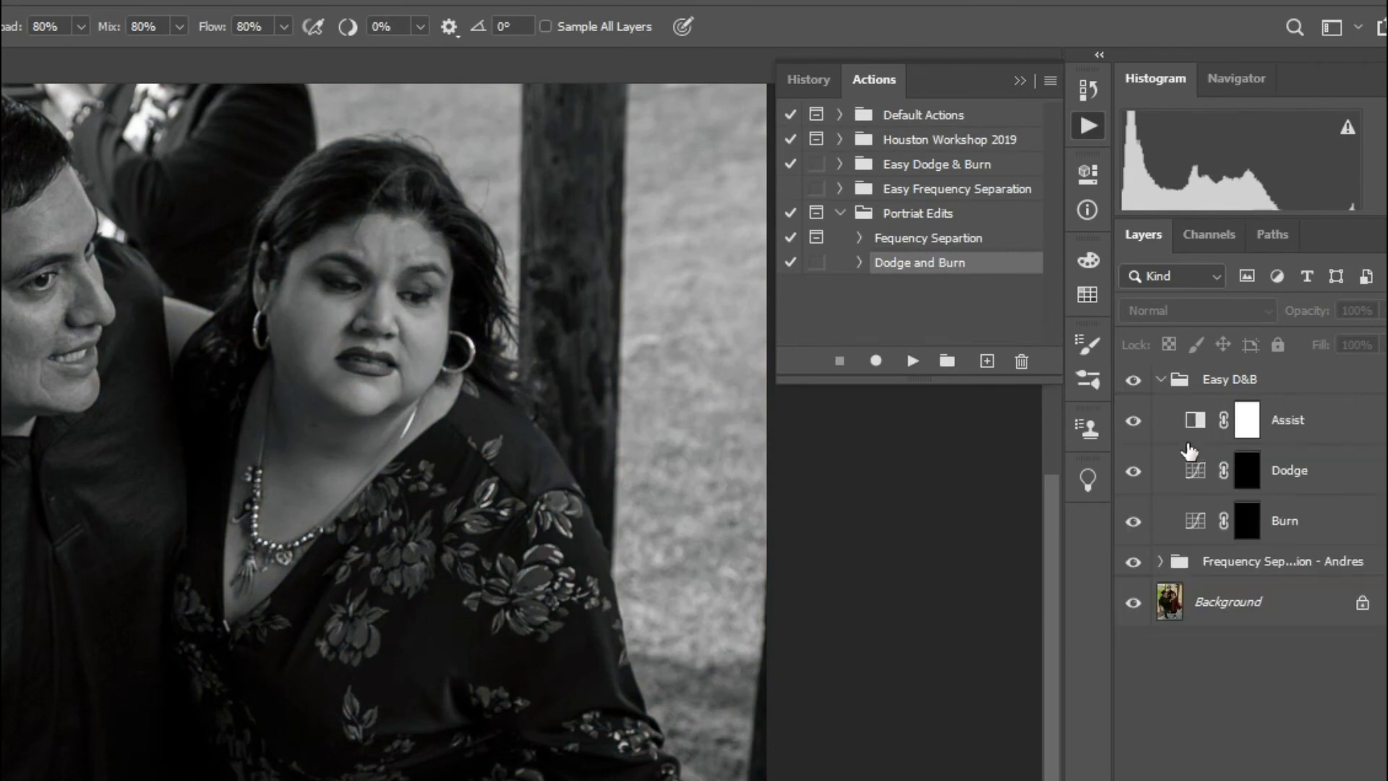
click(1249, 477)
right_click(34, 409)
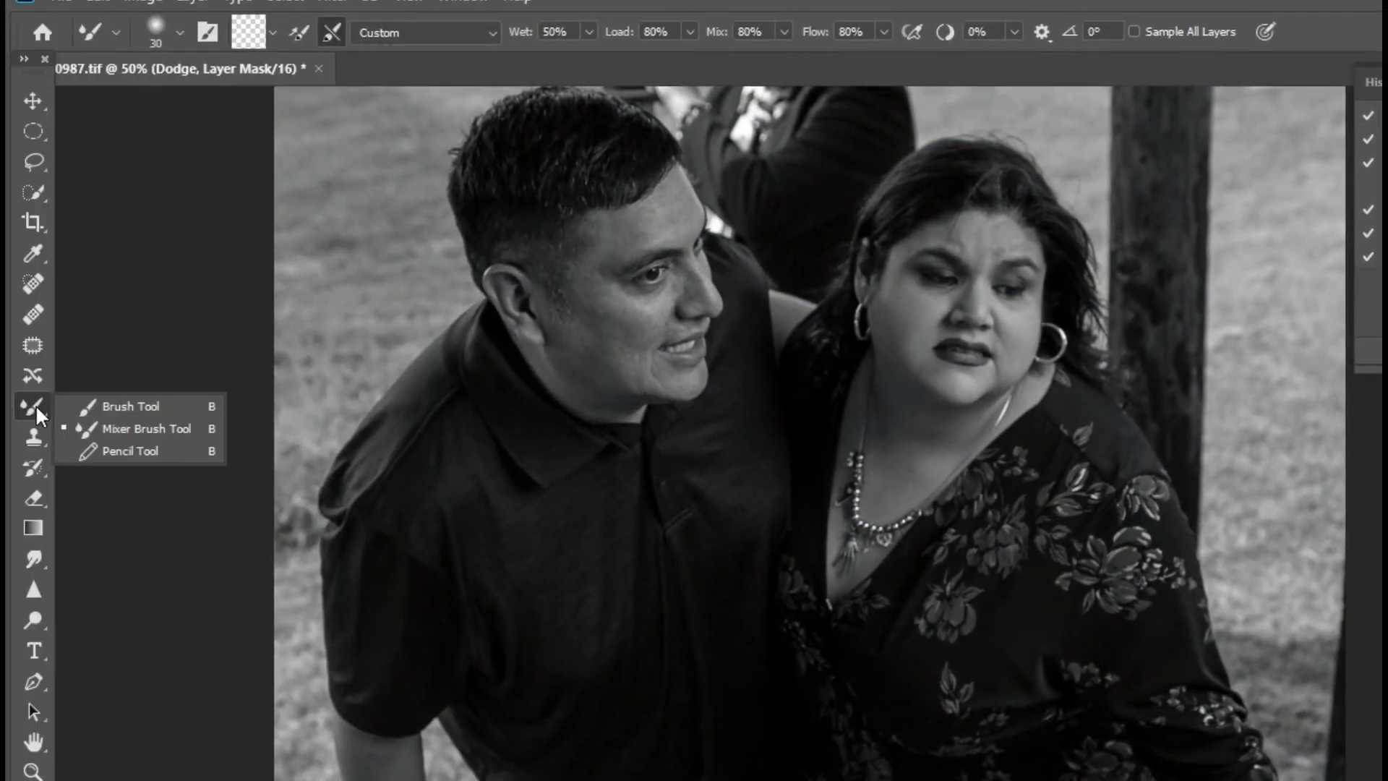
click(106, 413)
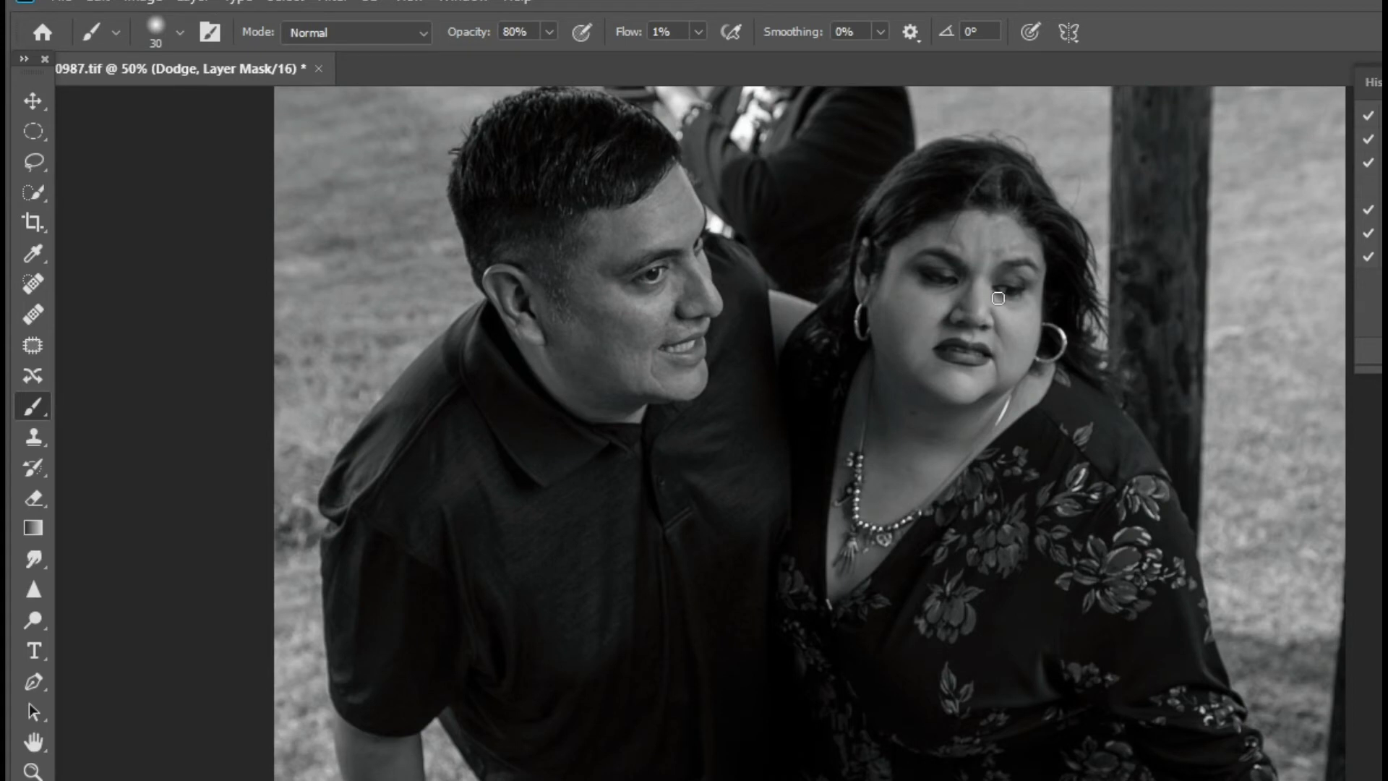
key(bracketleft)
key(bracketleft)
key(bracketleft)
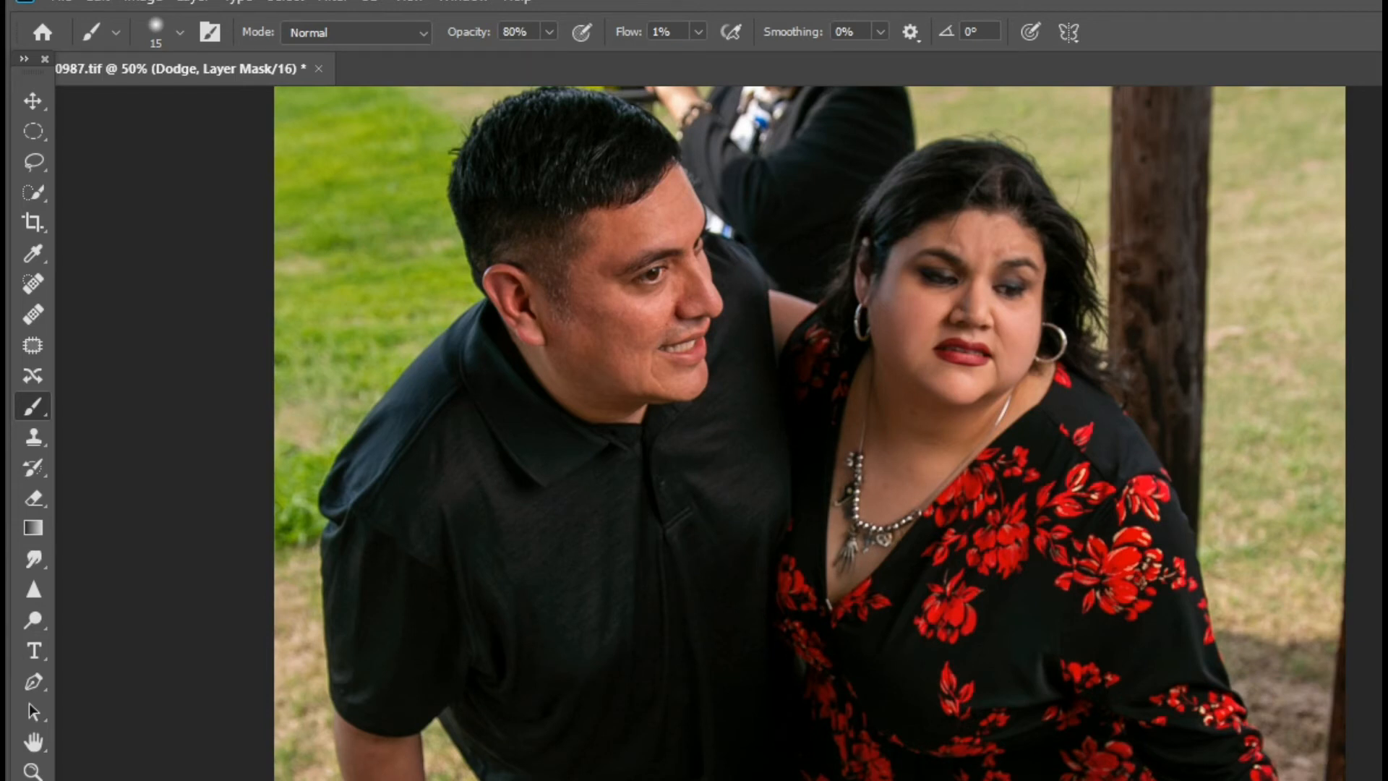
key(ctrl+0)
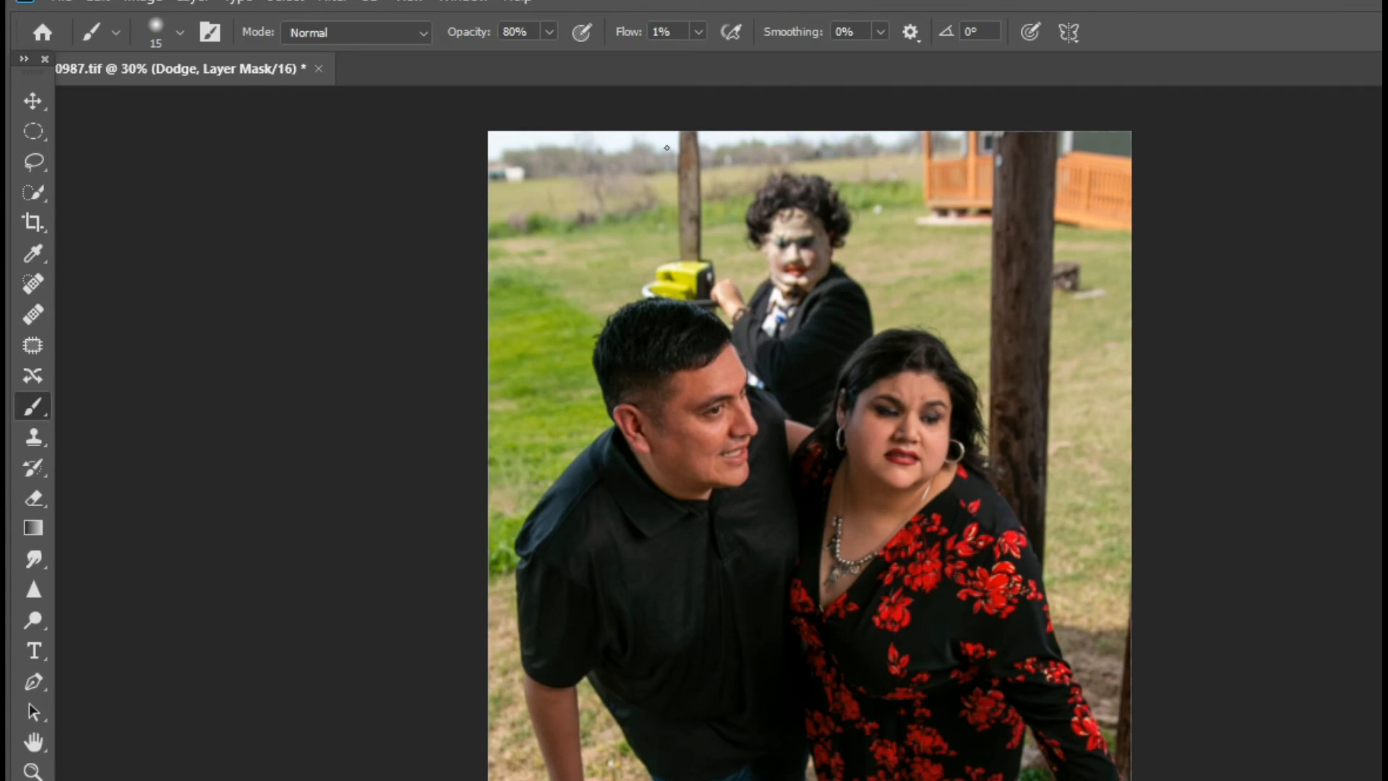
Enlarge the brush by four size increments for painting on the Dodge layer's mask.
key(bracketright)
key(bracketright)
key(bracketright)
key(bracketright)
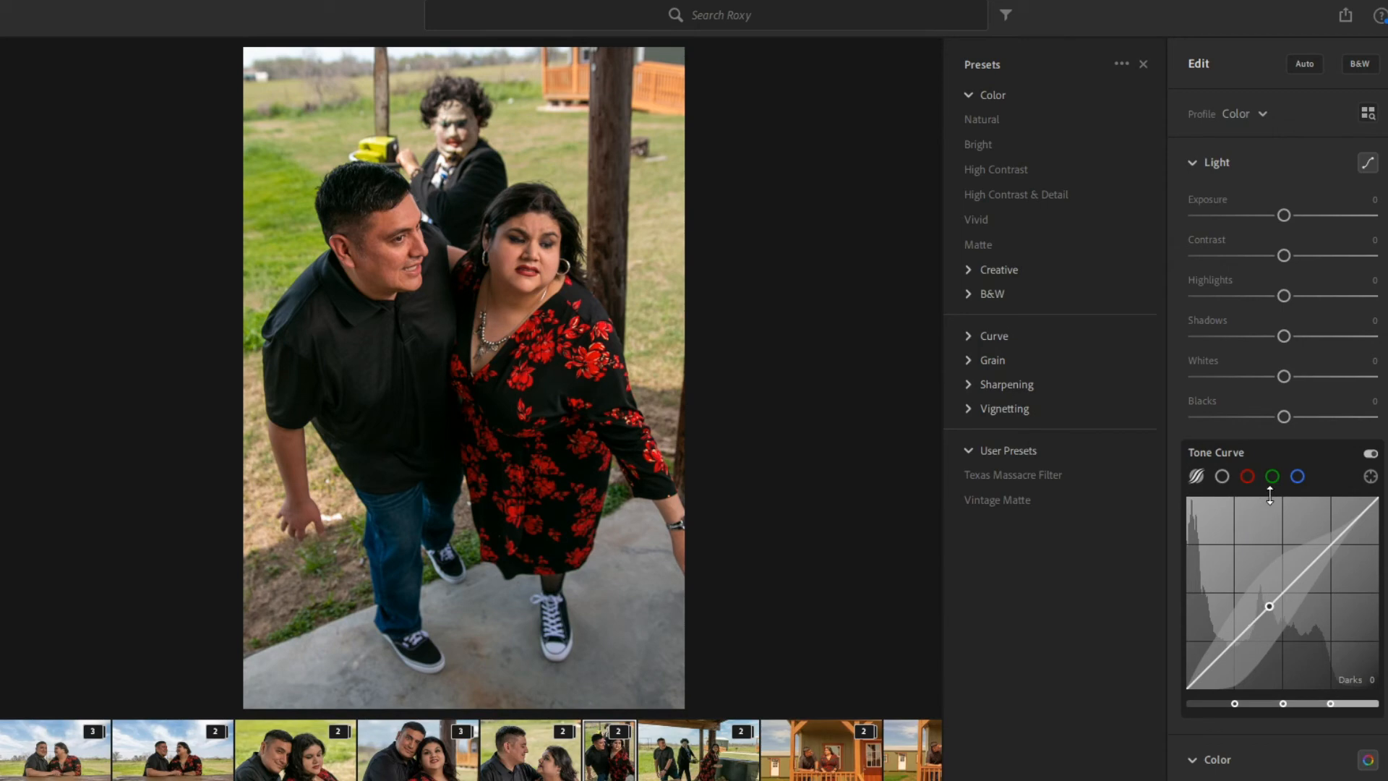
View the Texas Chain Saw reference still in Photos and set the portrait's Contrast to -34 in Lightroom.
key(alt+Tab)
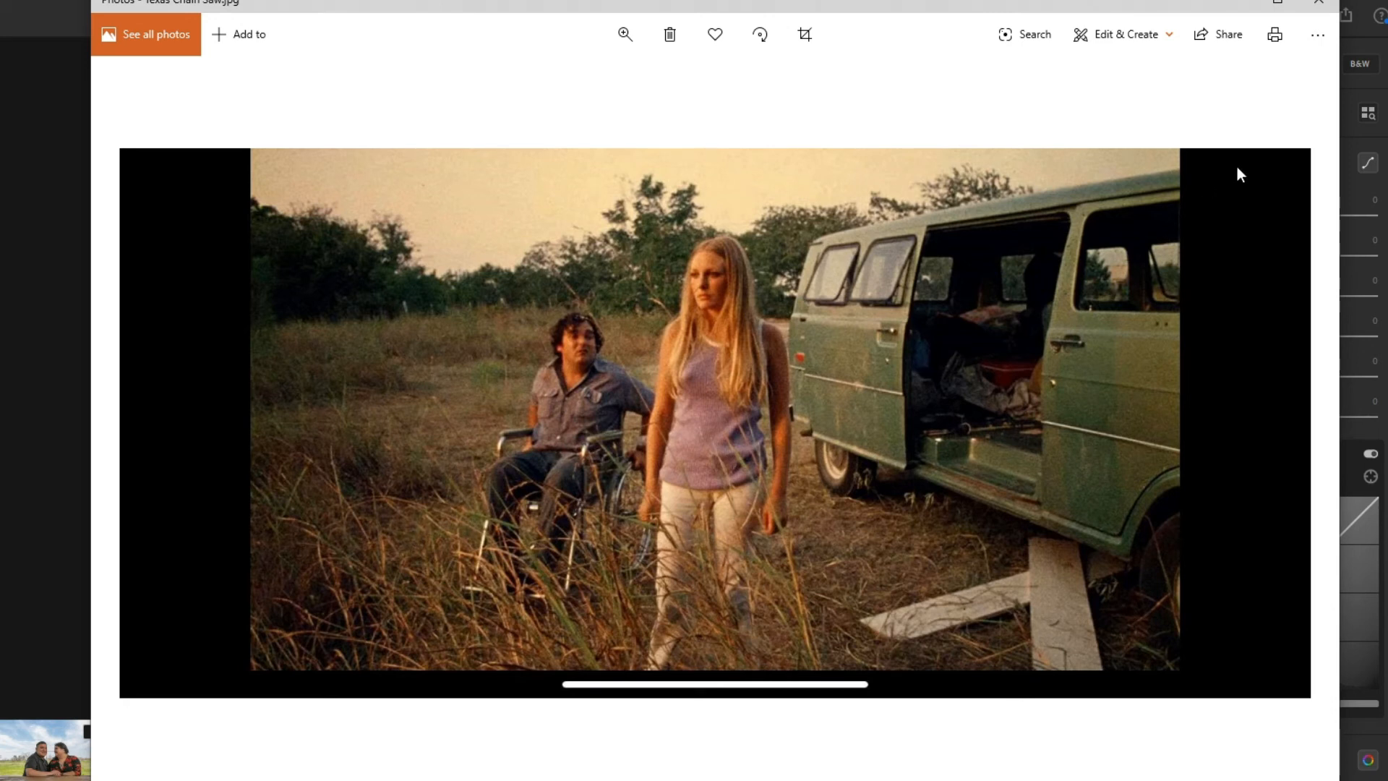
click(1237, 13)
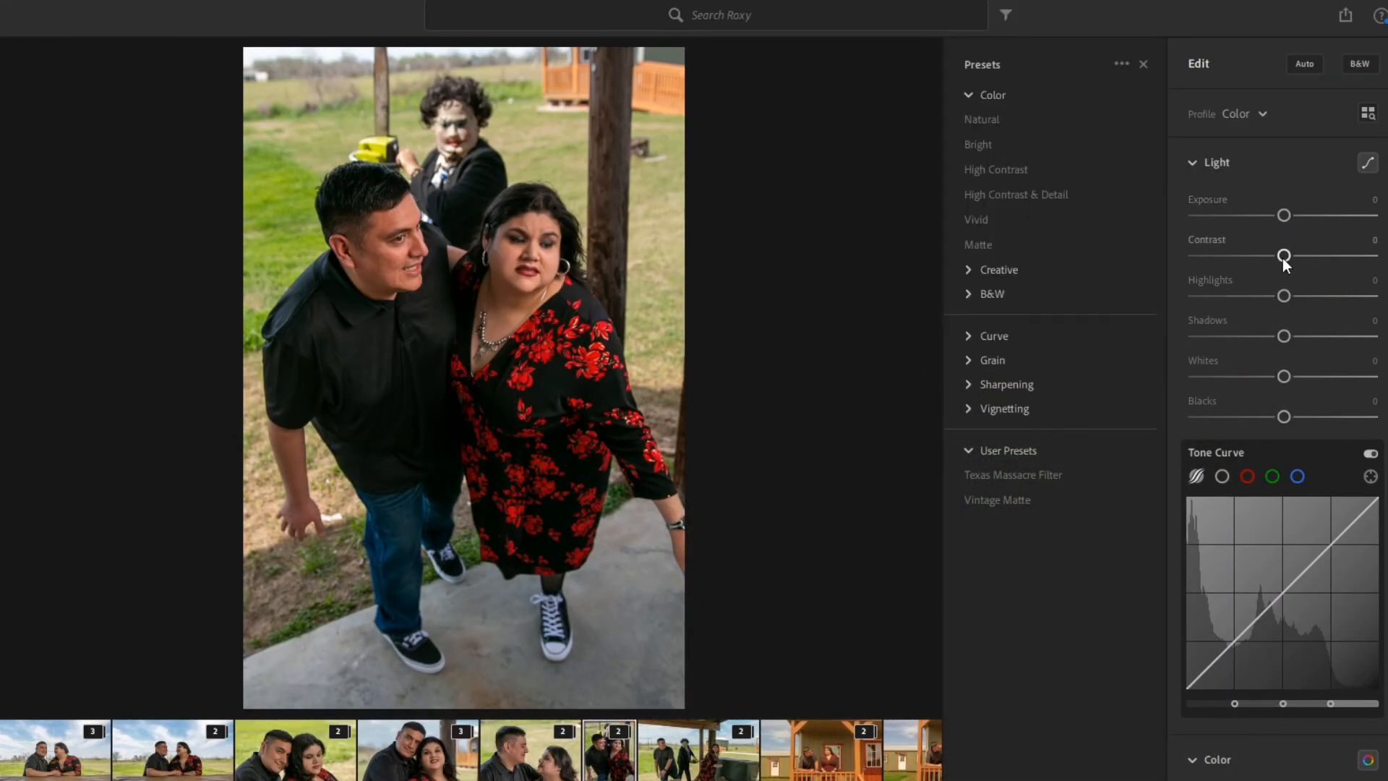
drag(1283, 256, 1265, 256)
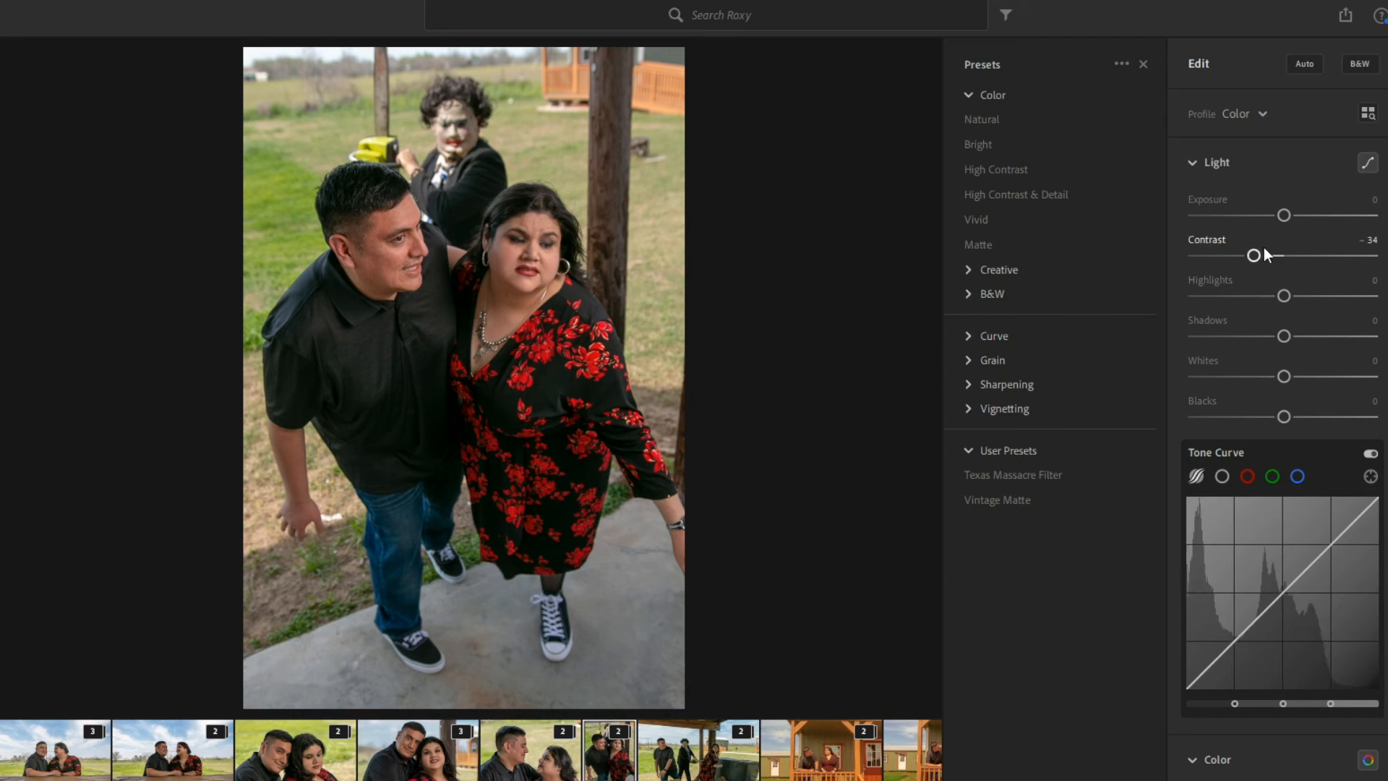
Warm the portrait's white balance by setting Temp to +36.
scroll(1265, 253, down, 7)
scroll(1264, 255, down, 2)
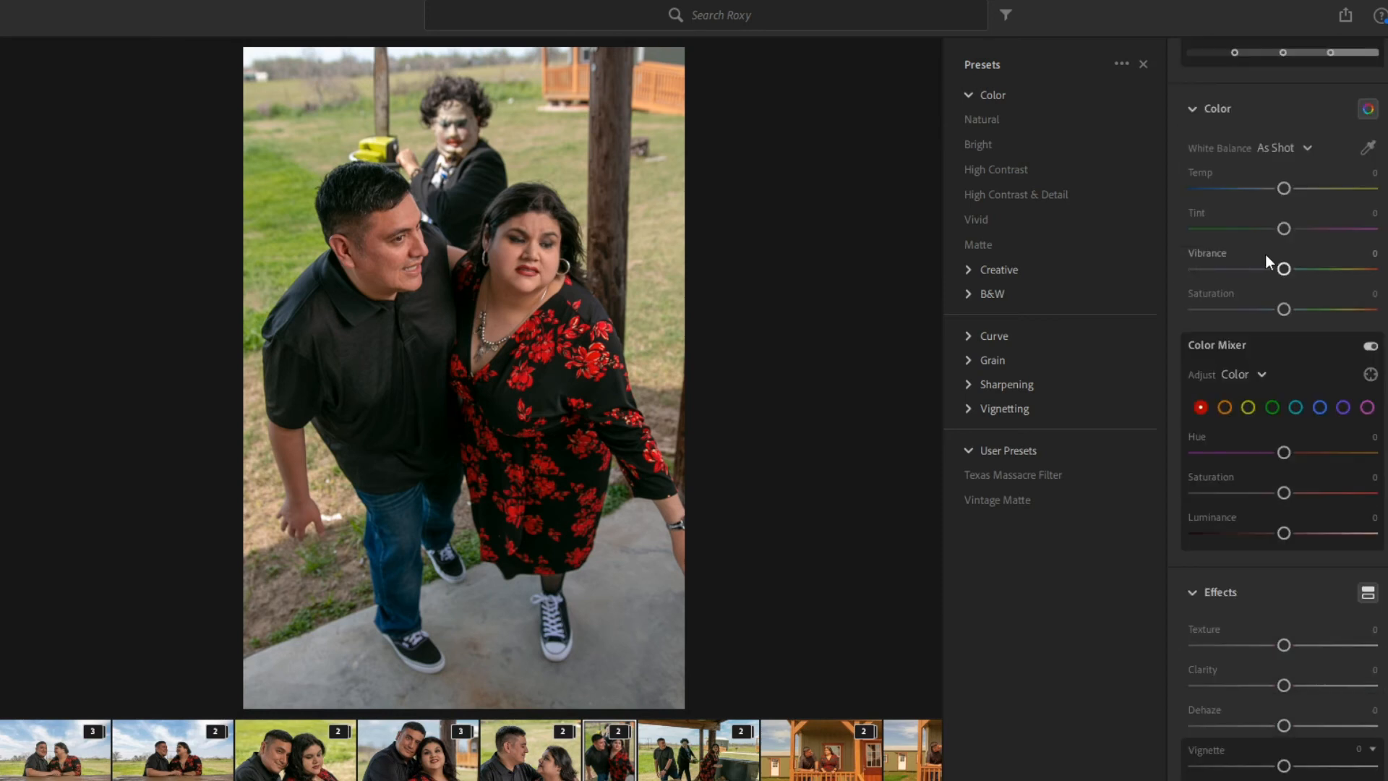
scroll(1277, 240, up, 2)
drag(1283, 352, 1311, 353)
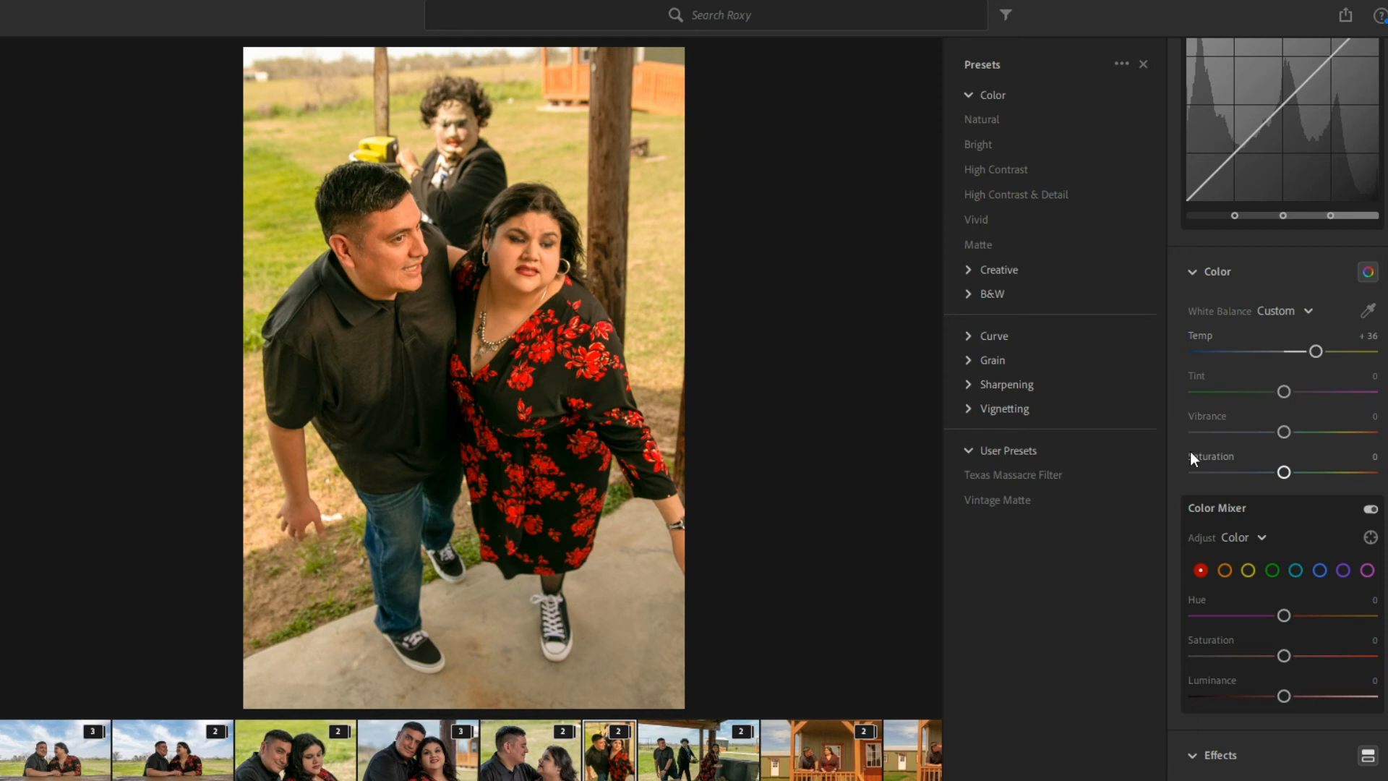
Check the film reference still again and set the reds' luminance to -68 in the Color Mixer.
scroll(1190, 457, down, 3)
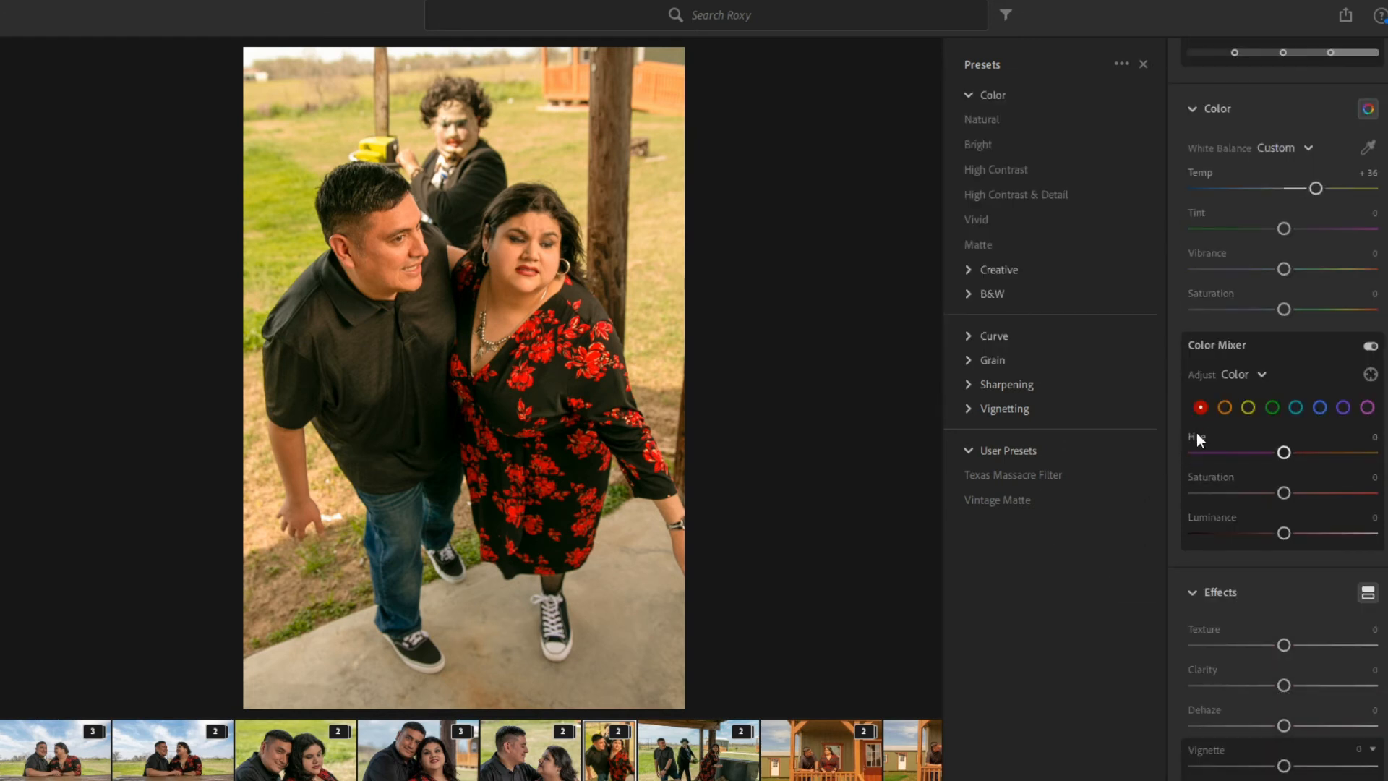
key(alt+Tab)
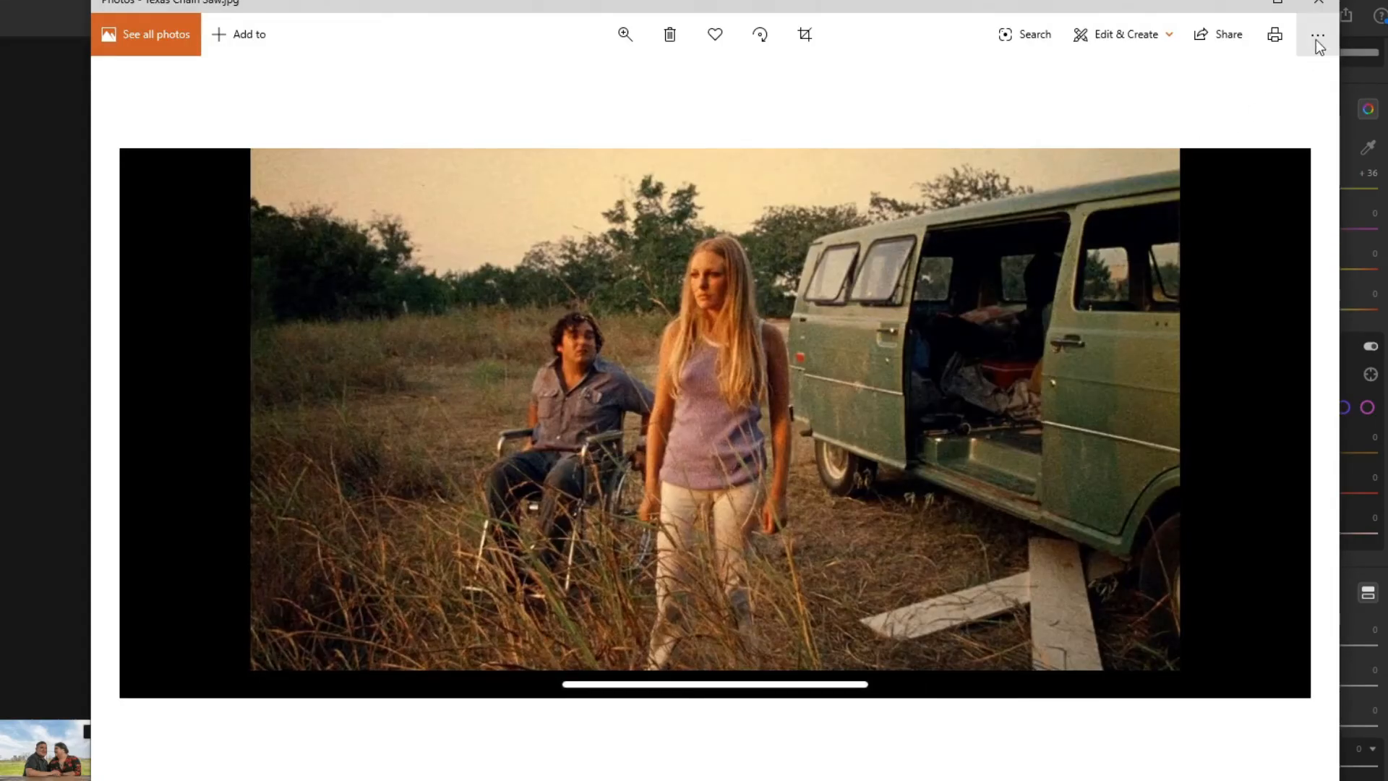
click(1319, 2)
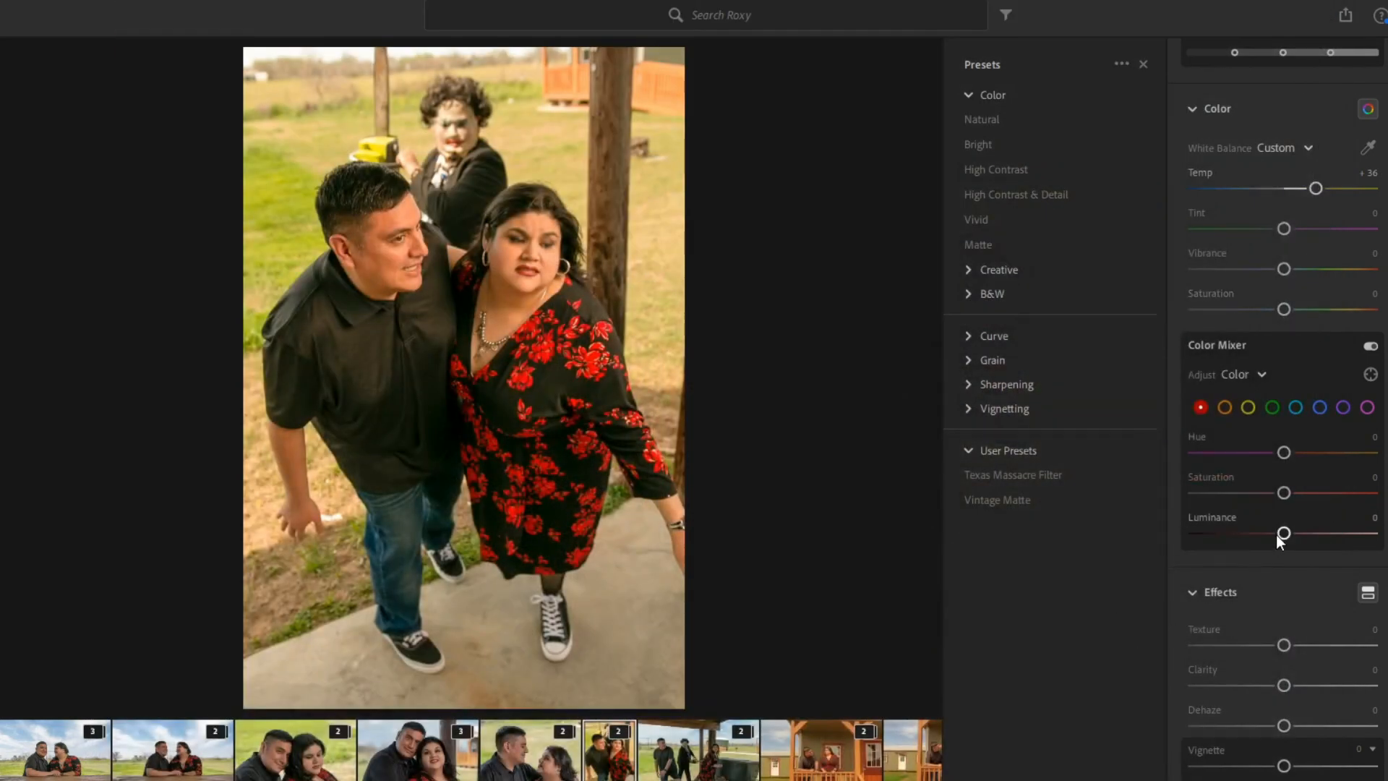
drag(1283, 533, 1246, 535)
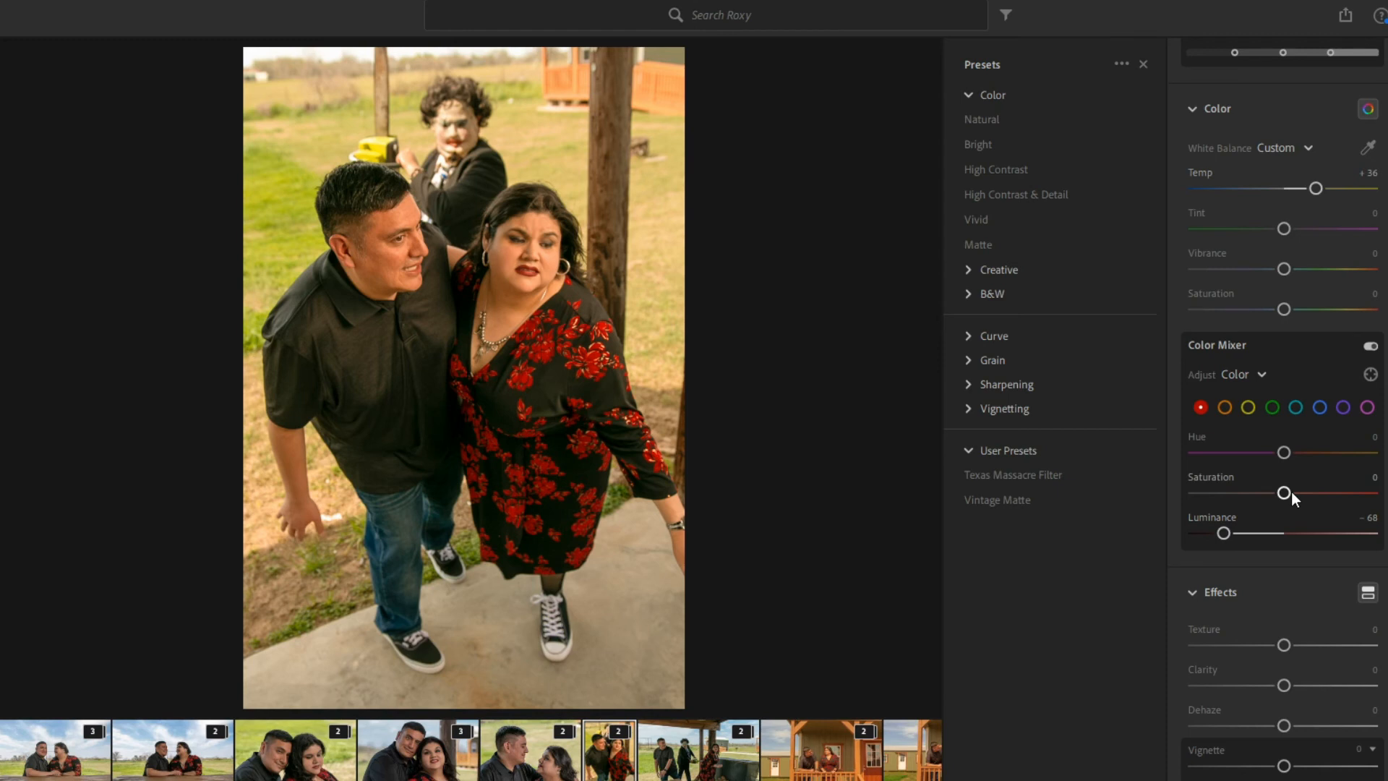
drag(1290, 491, 1285, 492)
In the Color Mixer, set orange luminance to -31, yellow hue to -38 and yellow luminance to -27.
click(1224, 407)
drag(1278, 534, 1262, 534)
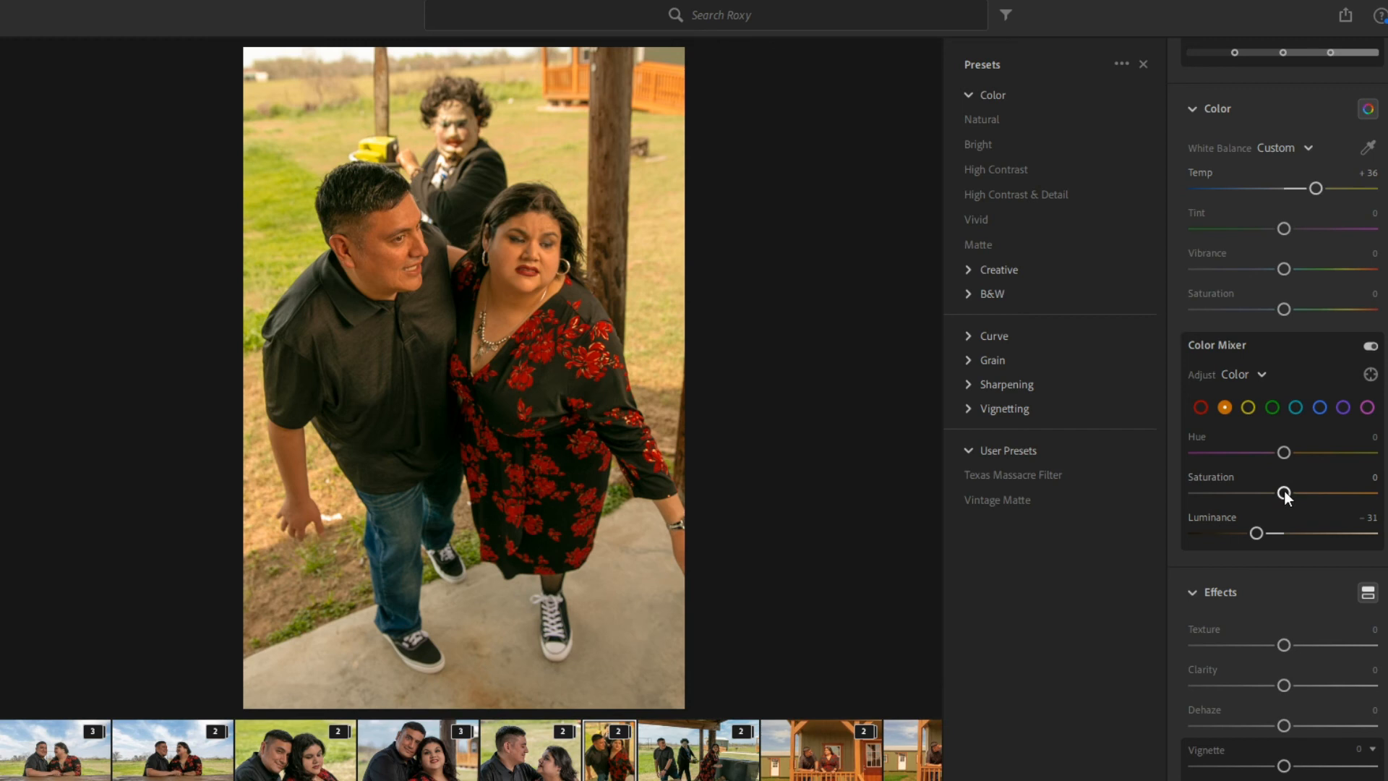
click(1248, 407)
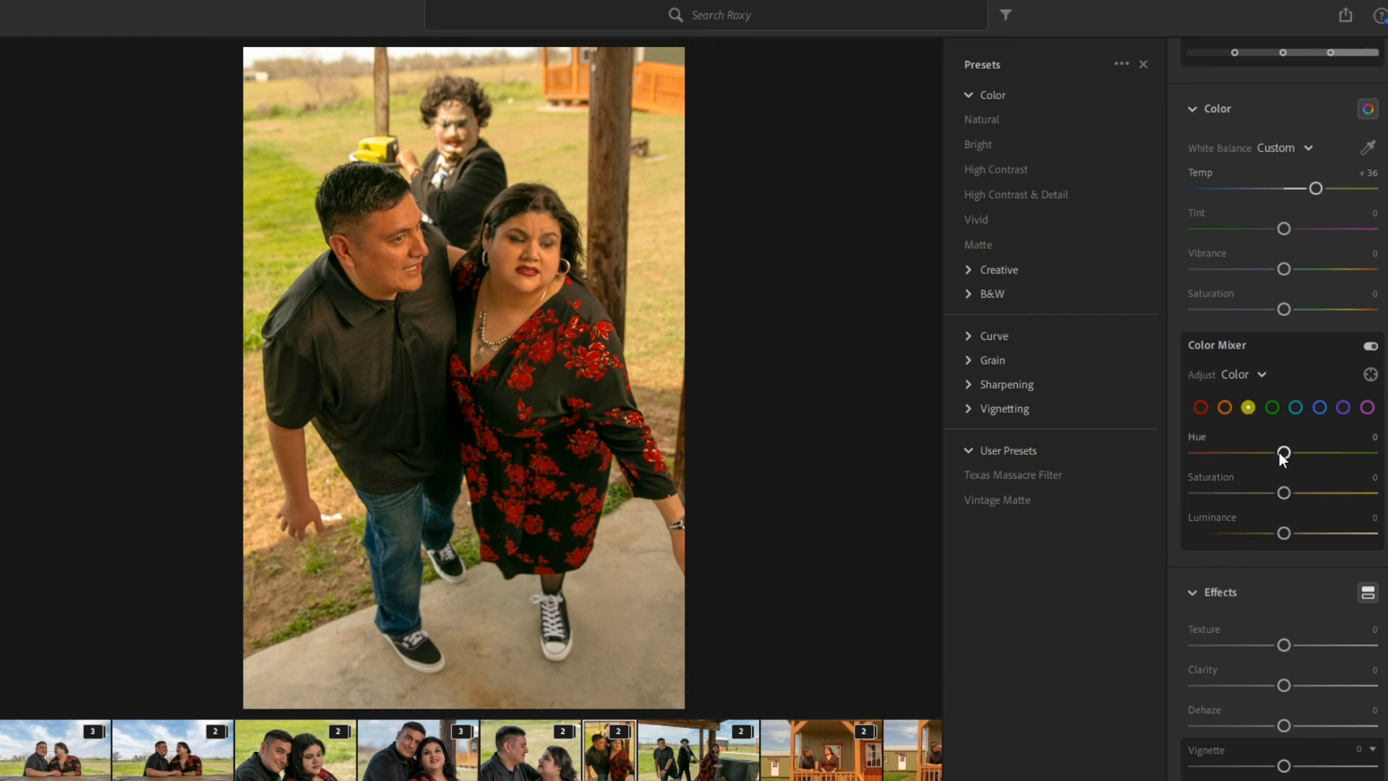
drag(1281, 455, 1262, 455)
drag(1282, 533, 1263, 533)
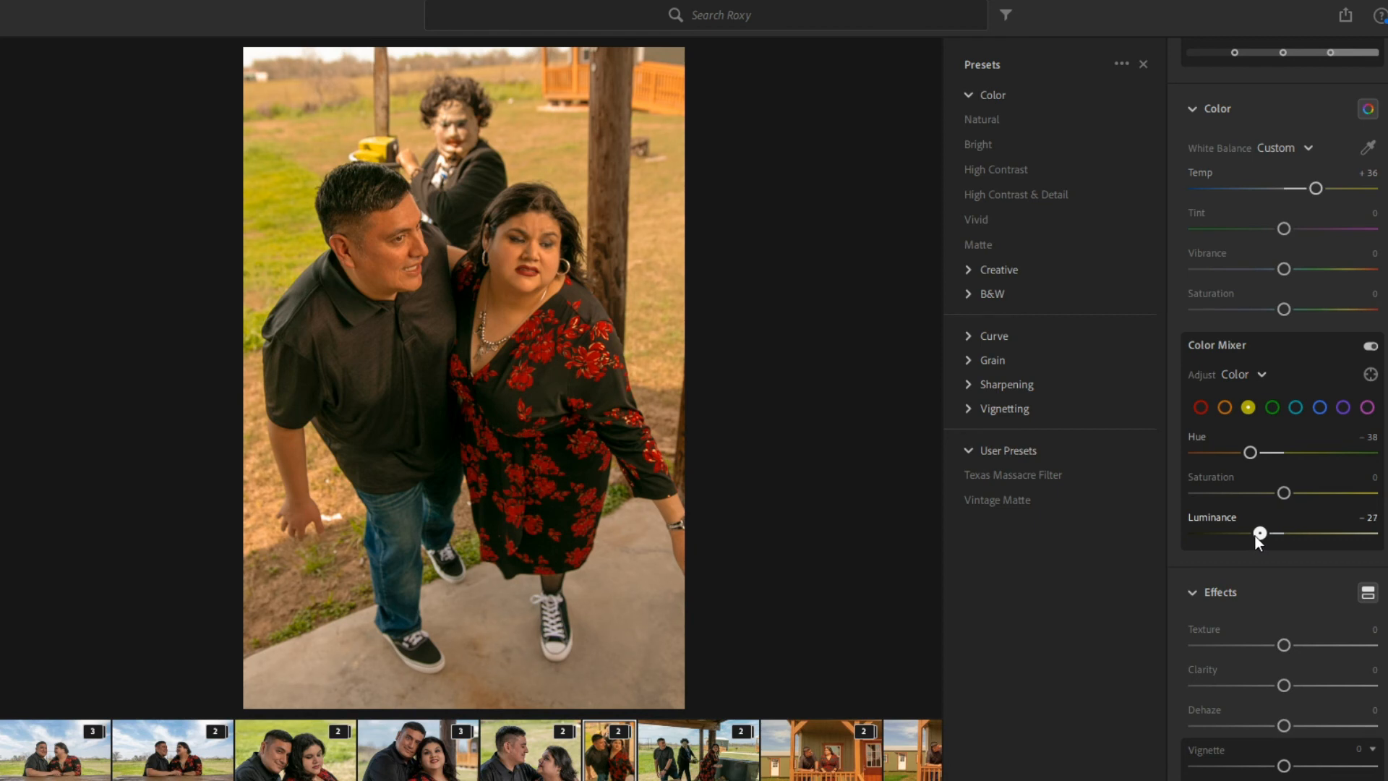
Set the greens' hue to +37 and luminance to -79 in the Color Mixer, and switch to the blue channel.
click(1273, 410)
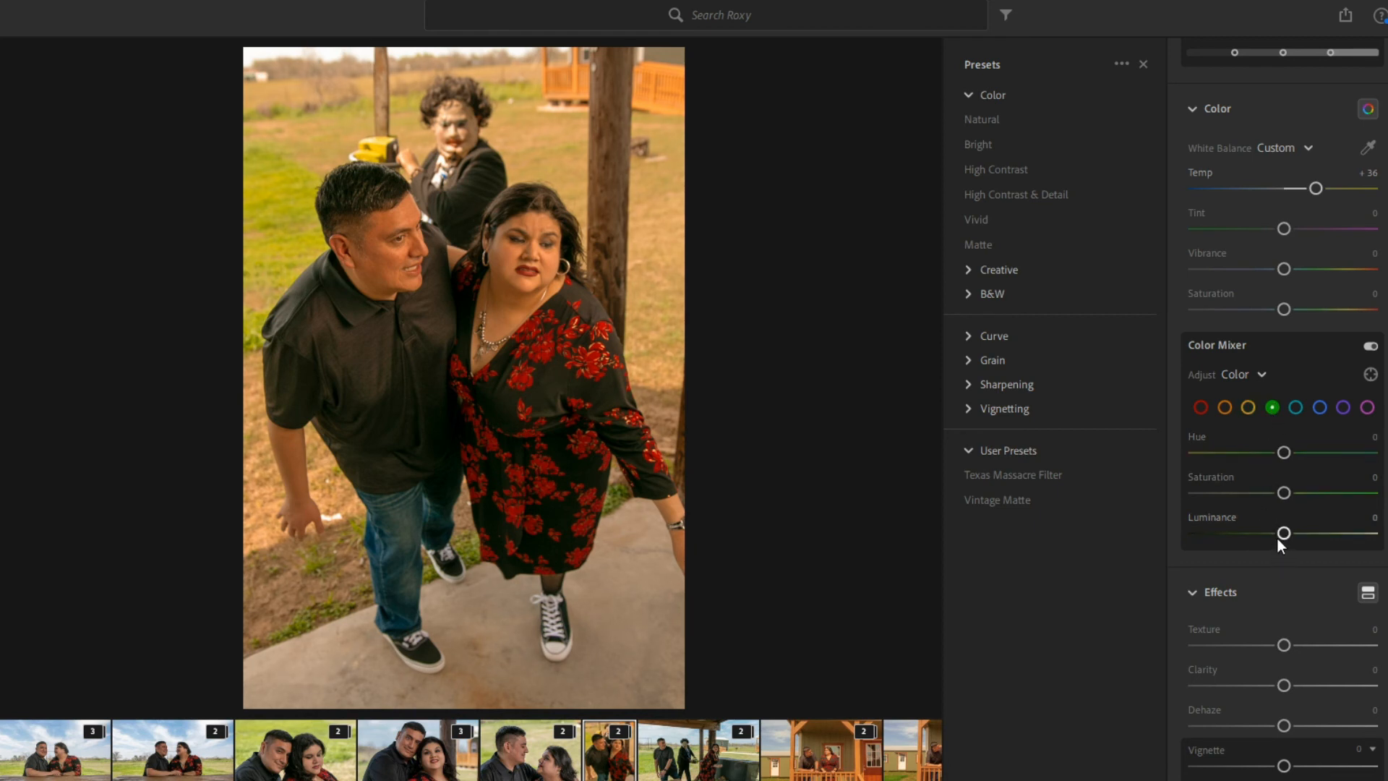
drag(1281, 533, 1249, 533)
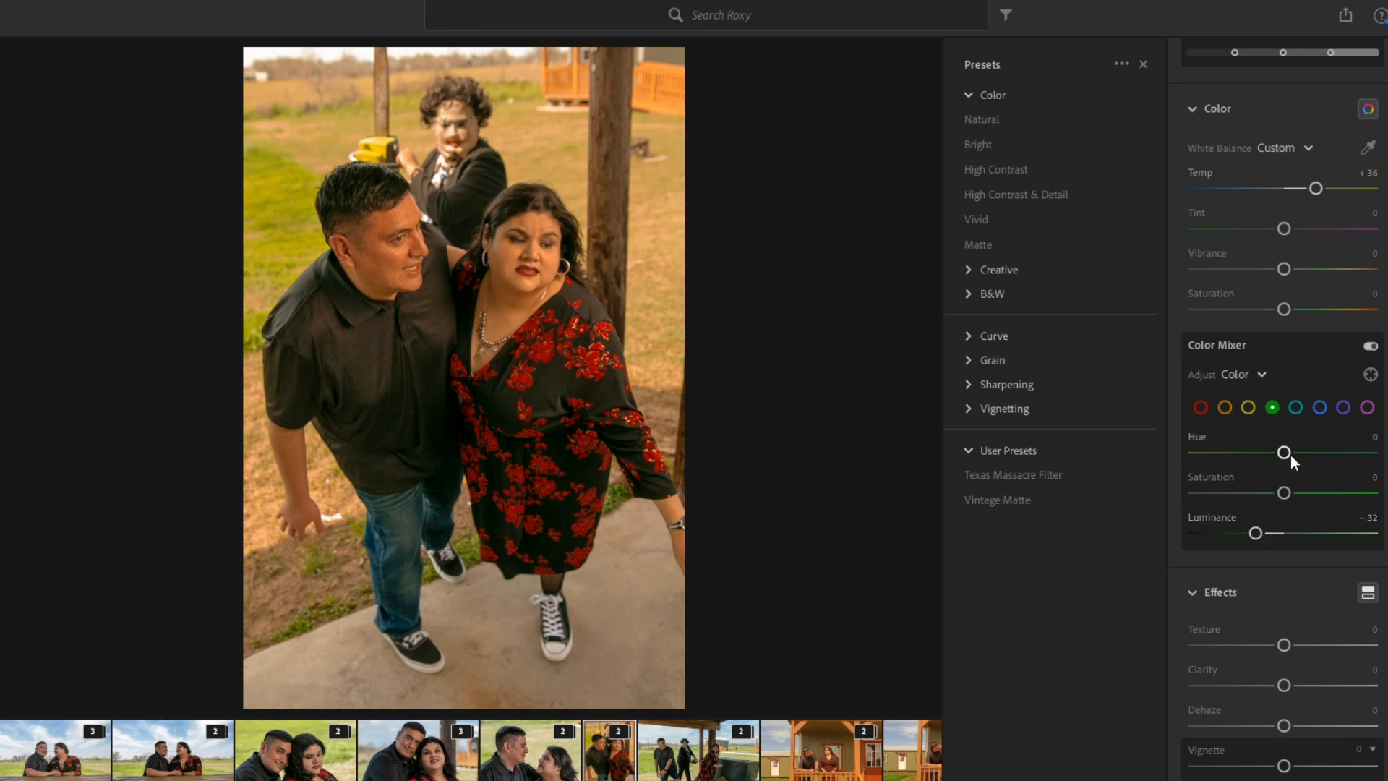
drag(1287, 454, 1303, 458)
drag(1256, 534, 1215, 535)
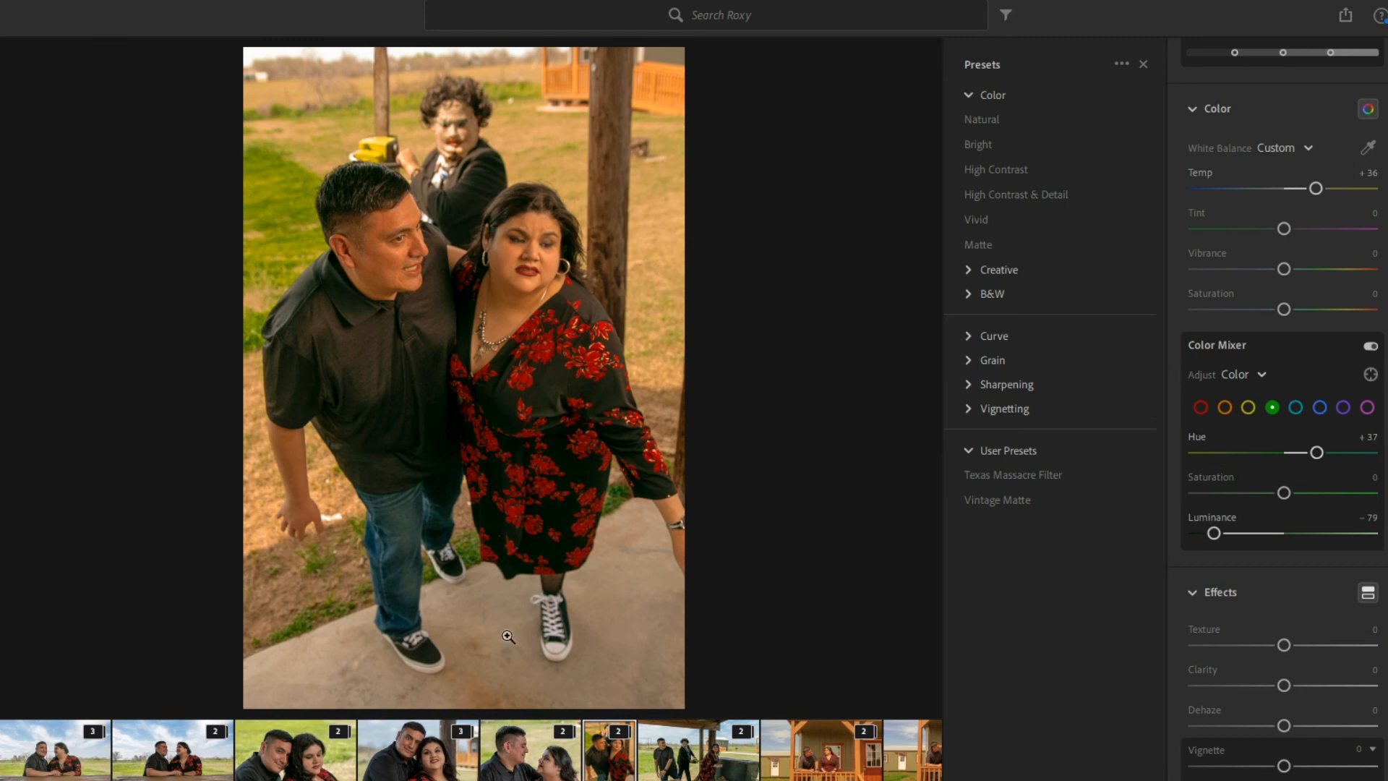
click(1318, 411)
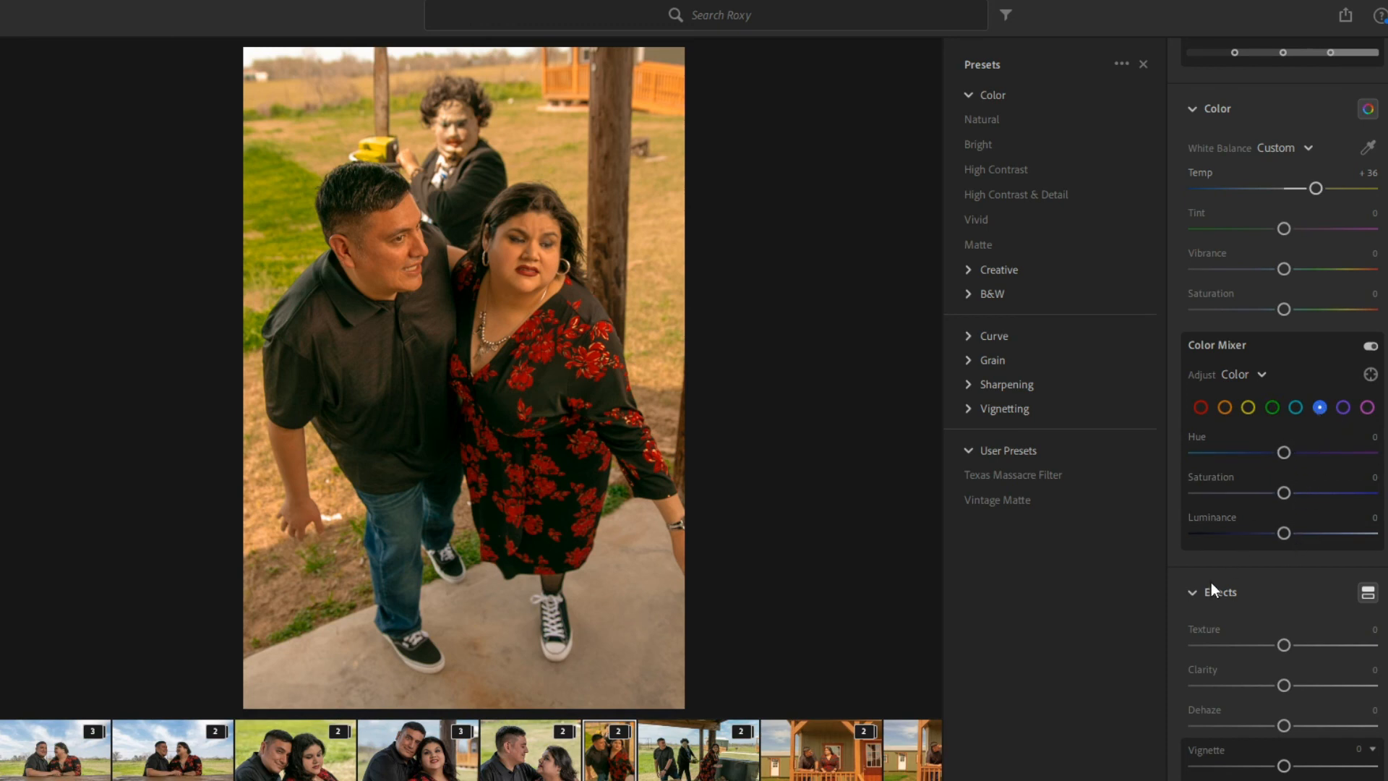
Add film grain to the portrait with a Grain amount of 51.
scroll(1212, 583, down, 3)
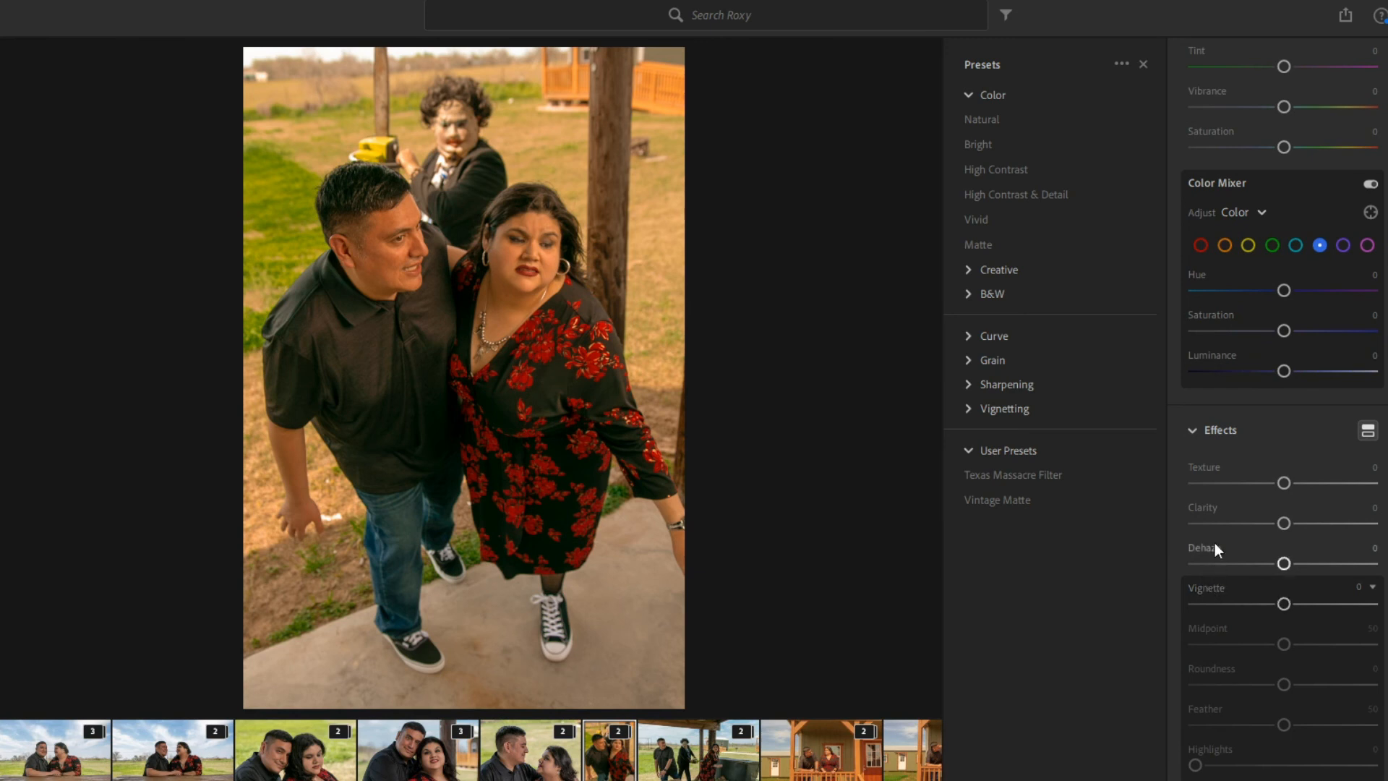
scroll(1216, 528, down, 3)
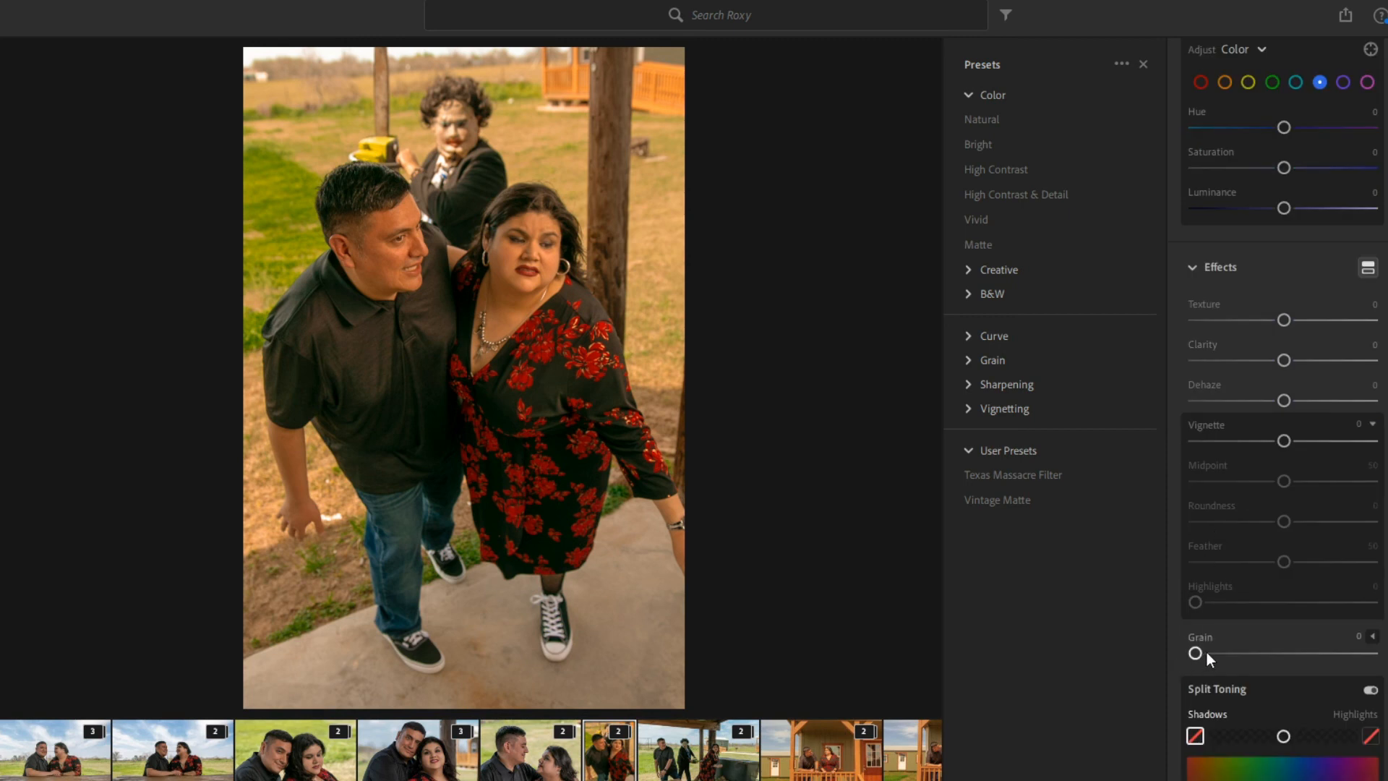
drag(1198, 655, 1307, 654)
drag(1290, 652, 1289, 653)
drag(1285, 653, 1314, 654)
drag(1285, 651, 1287, 651)
scroll(1218, 548, down, 3)
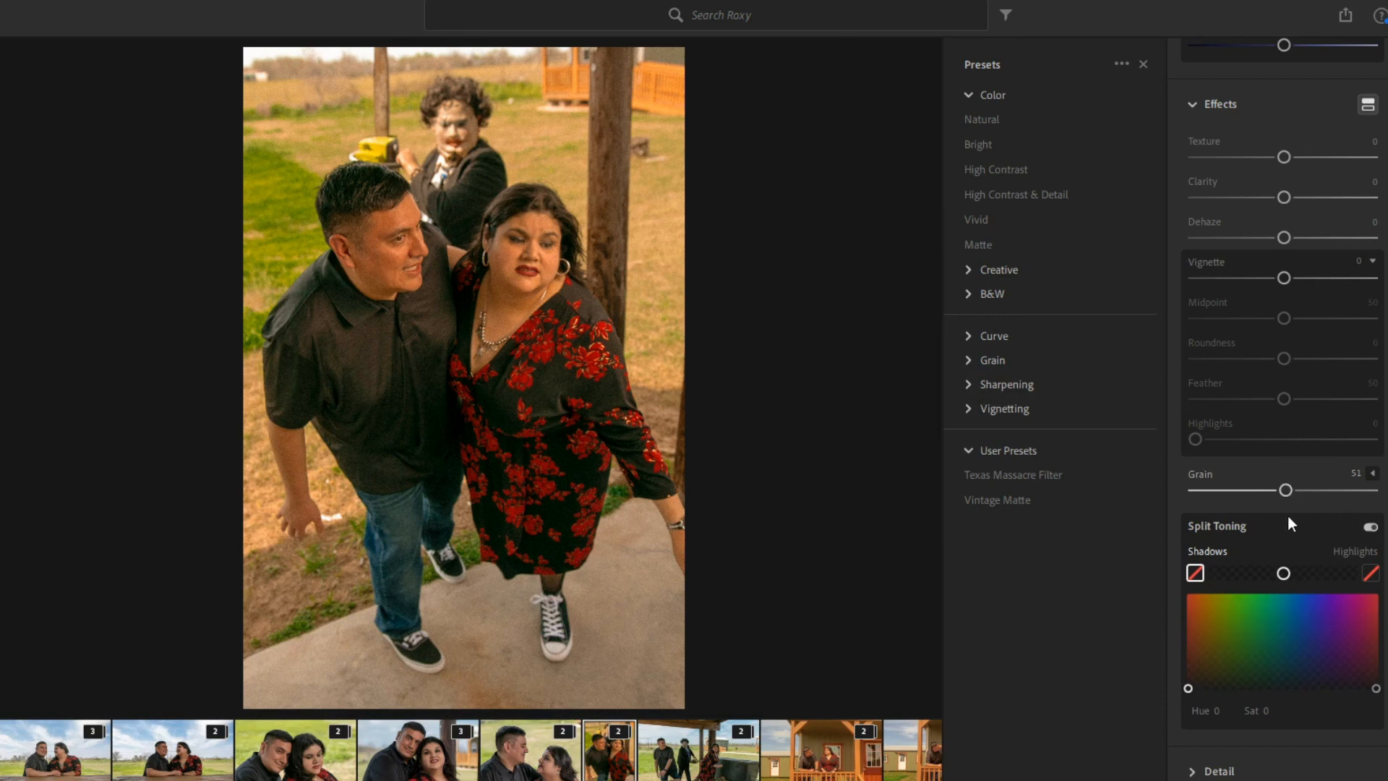
Use Split Toning to give the shadows a faint red tint and the highlights hue 33 and saturation 33.
click(1368, 105)
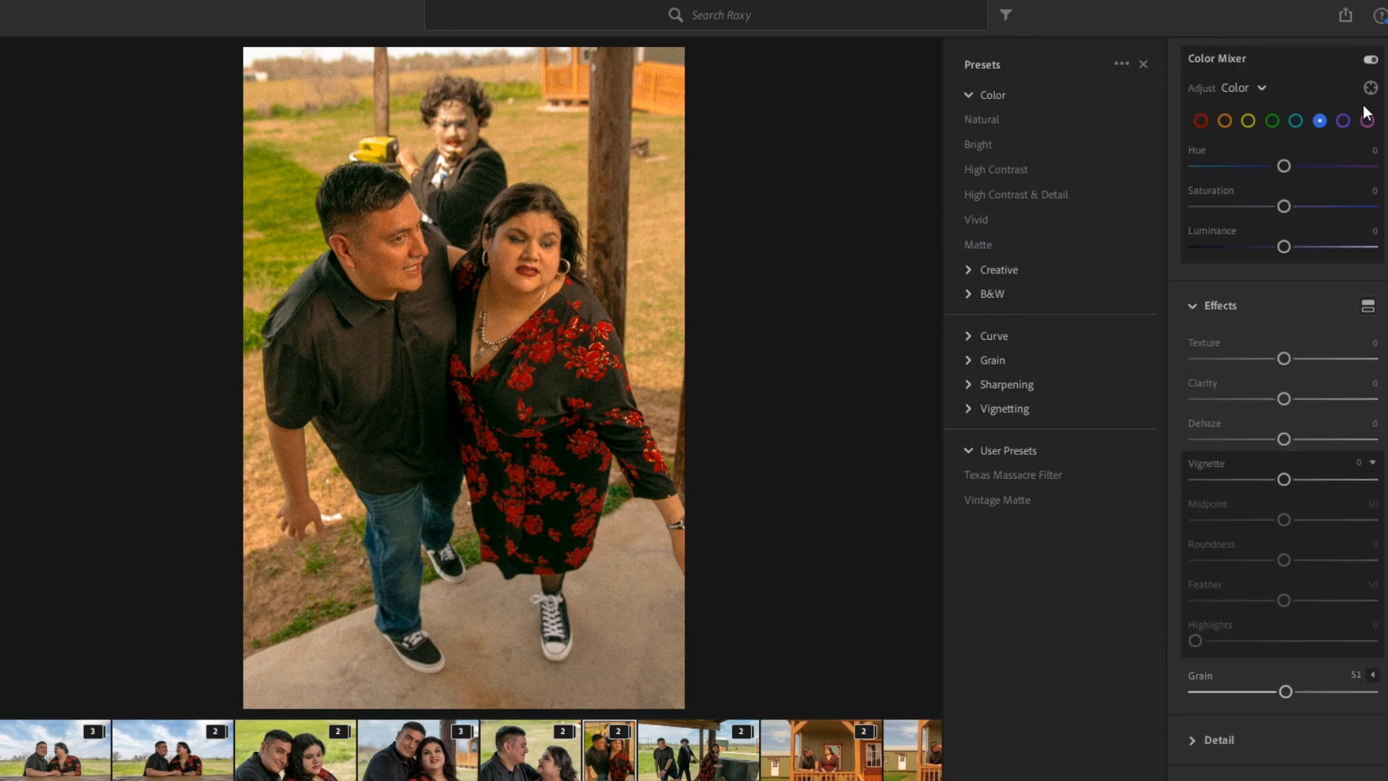
click(1369, 306)
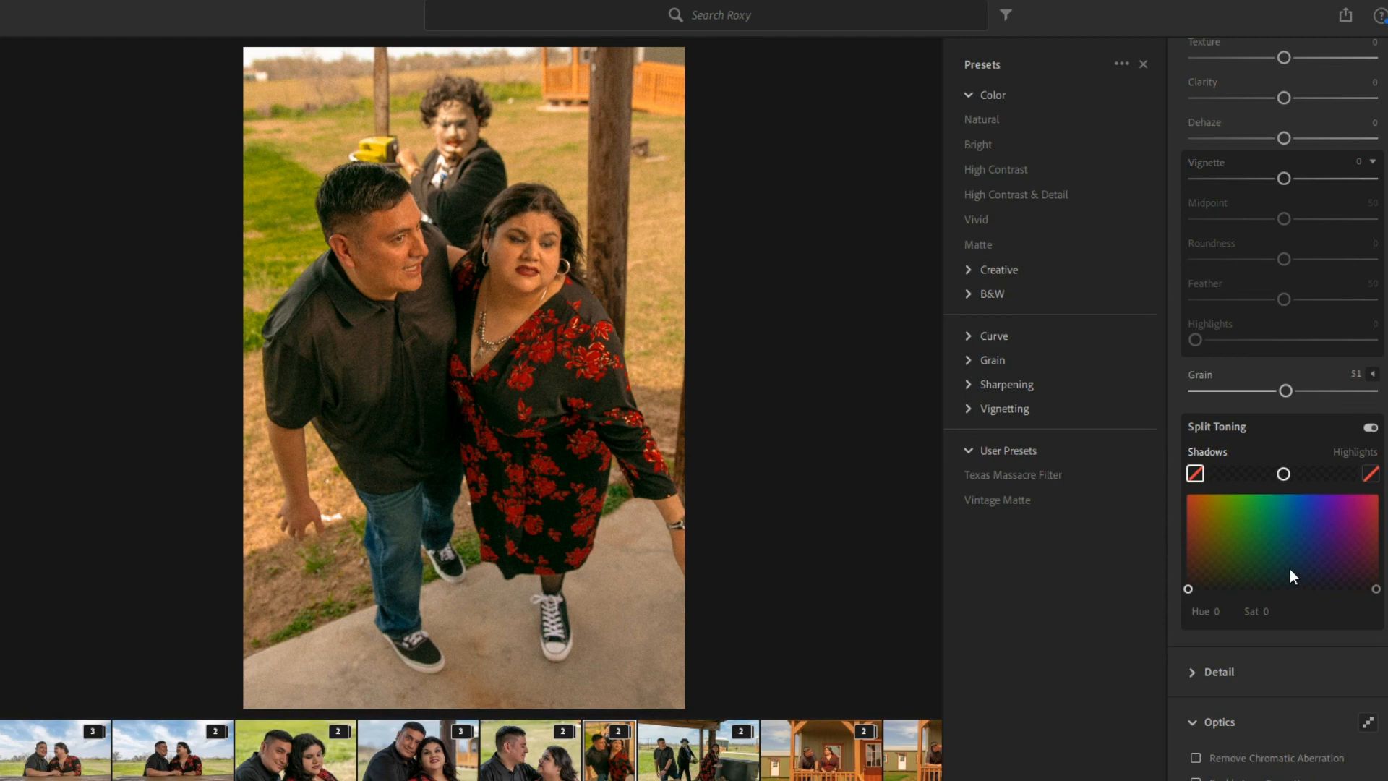
click(1189, 589)
drag(1376, 589, 1207, 566)
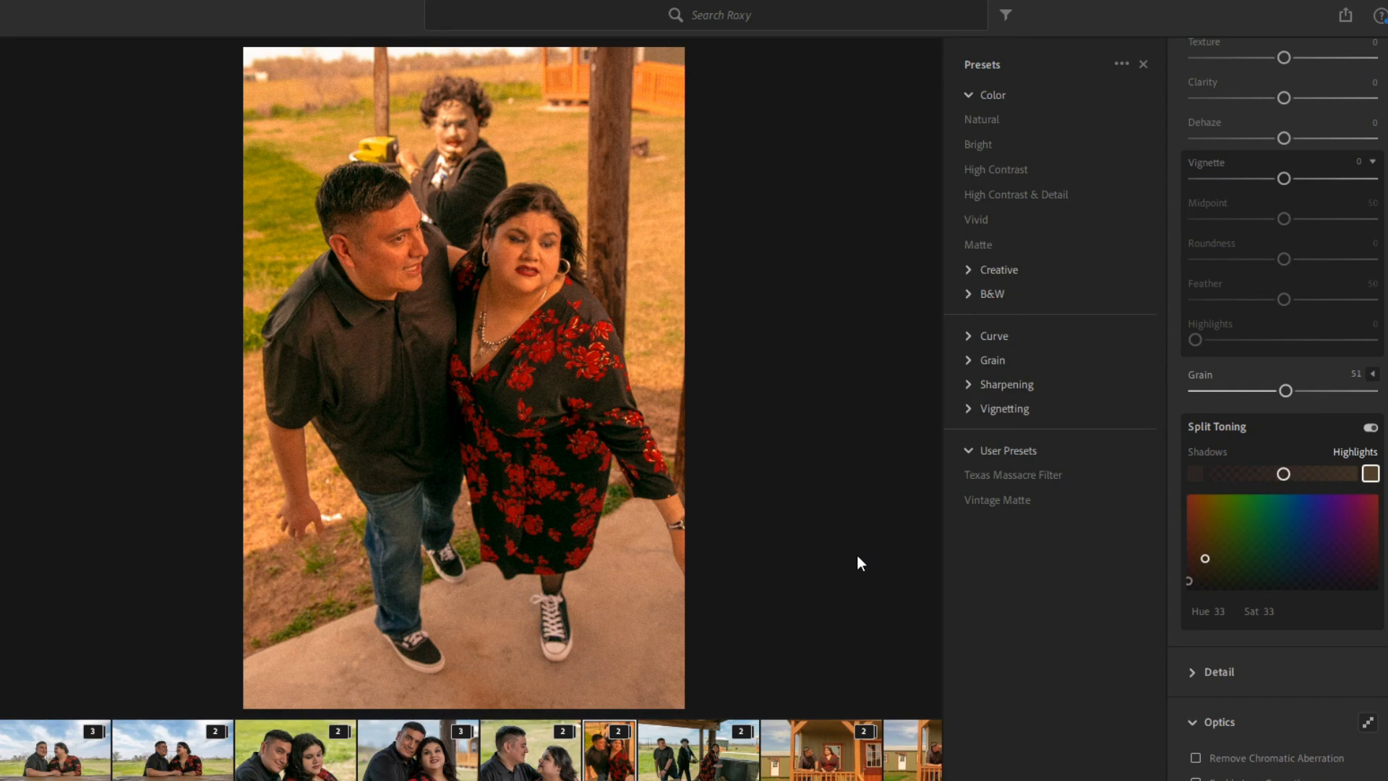
Expand the portrait's photo stack, reset the Light adjustments on the unedited version, and return to the color-graded version for comparison.
click(621, 733)
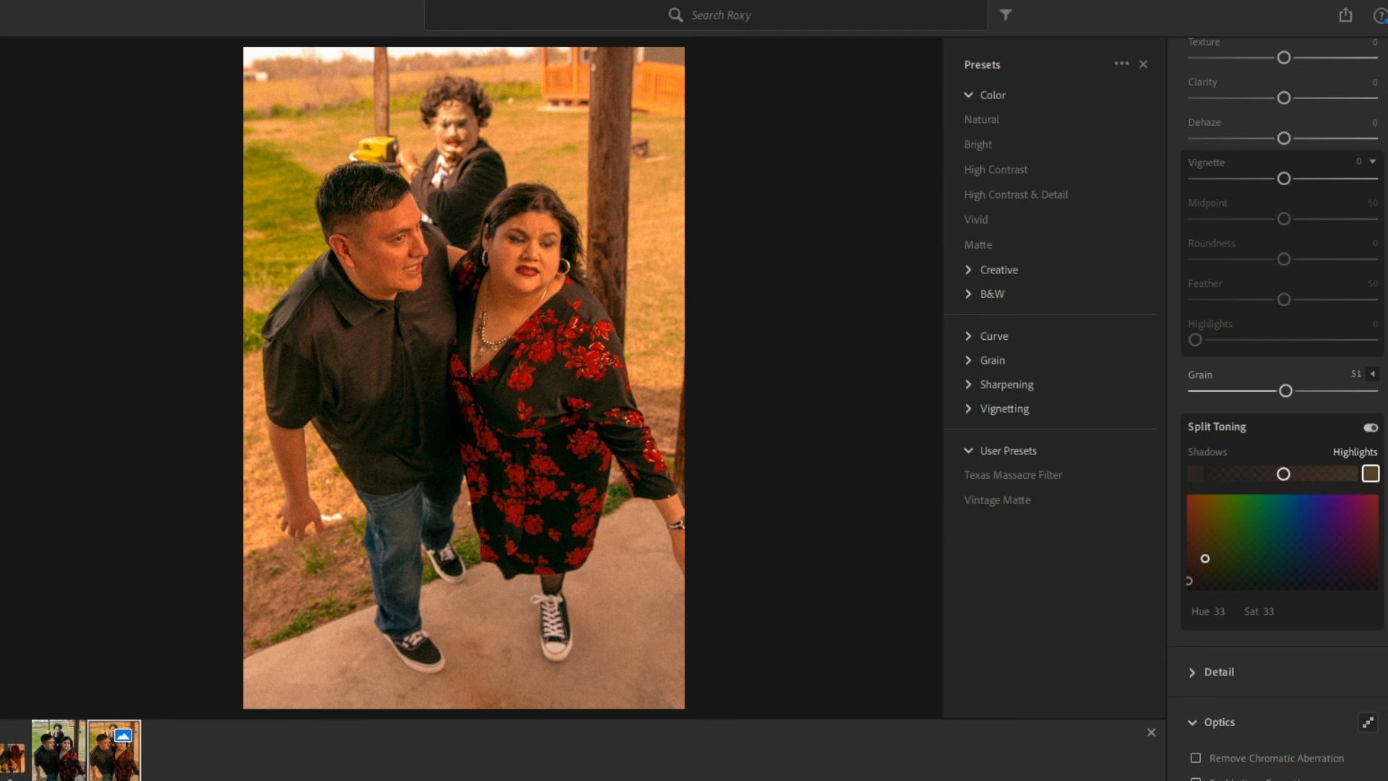
click(59, 749)
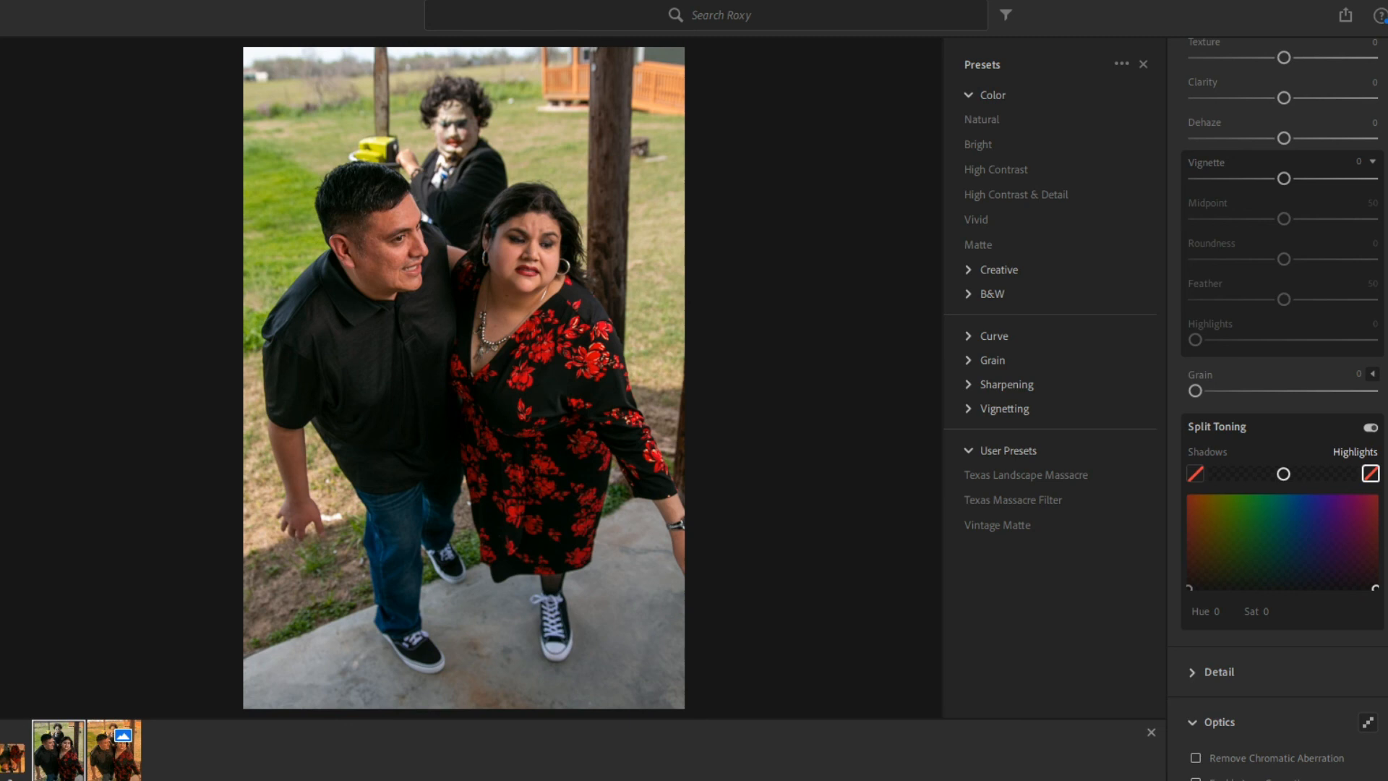
scroll(1348, 467, up, 10)
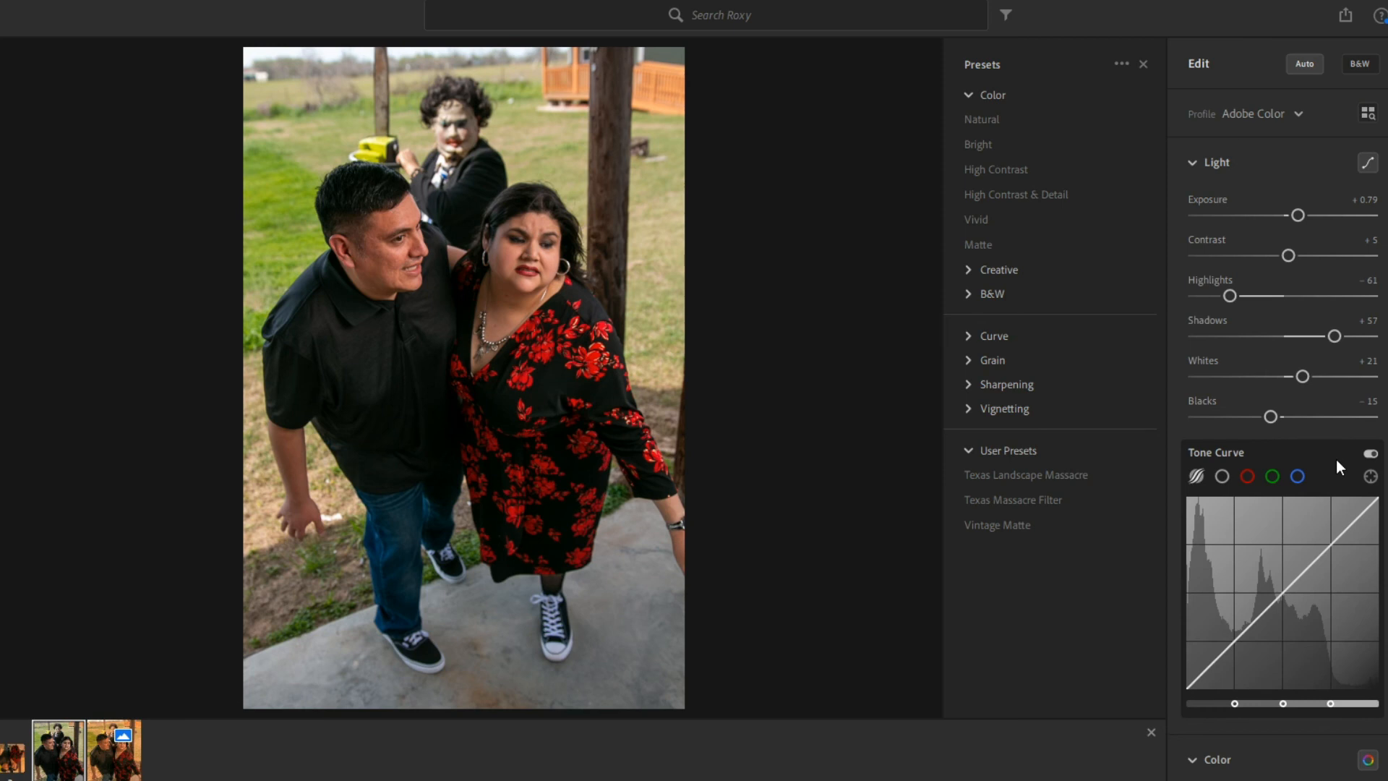
right_click(1260, 178)
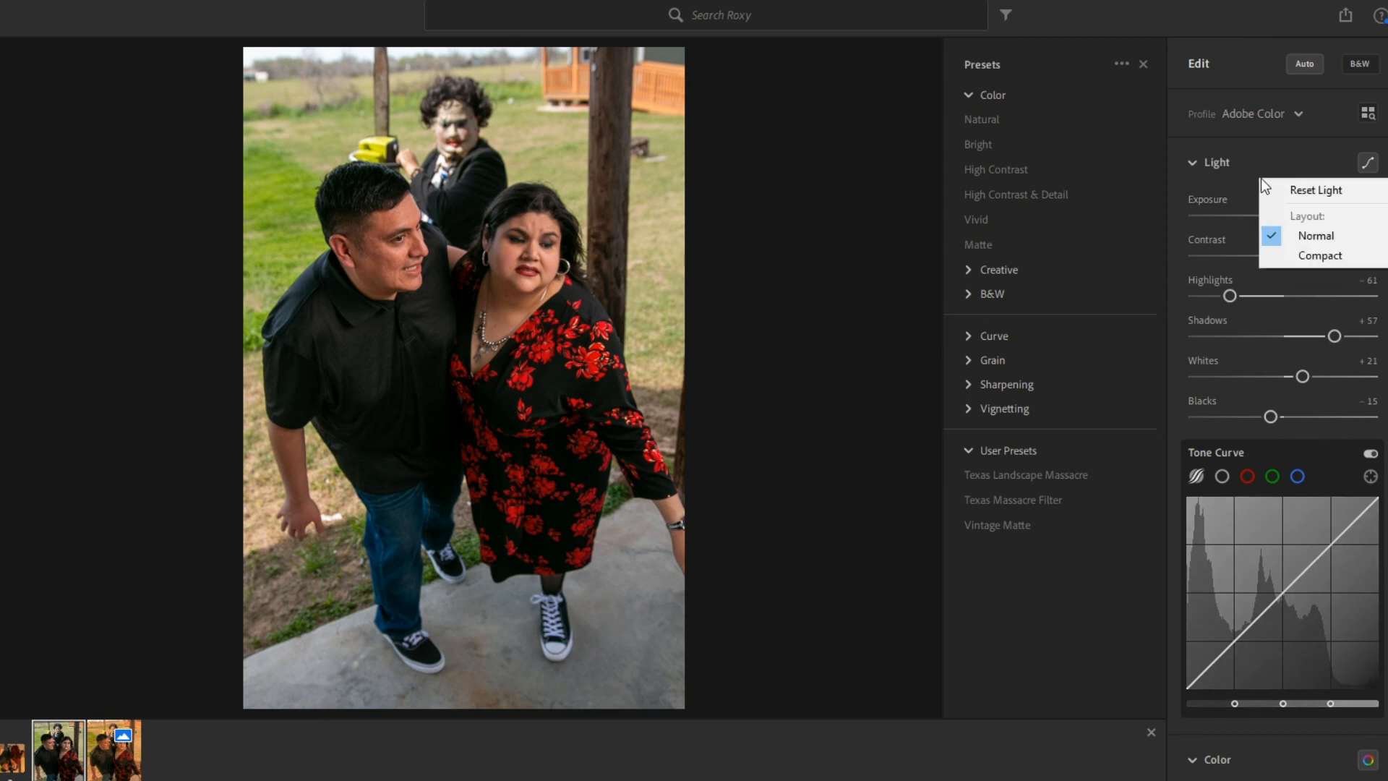
click(1321, 189)
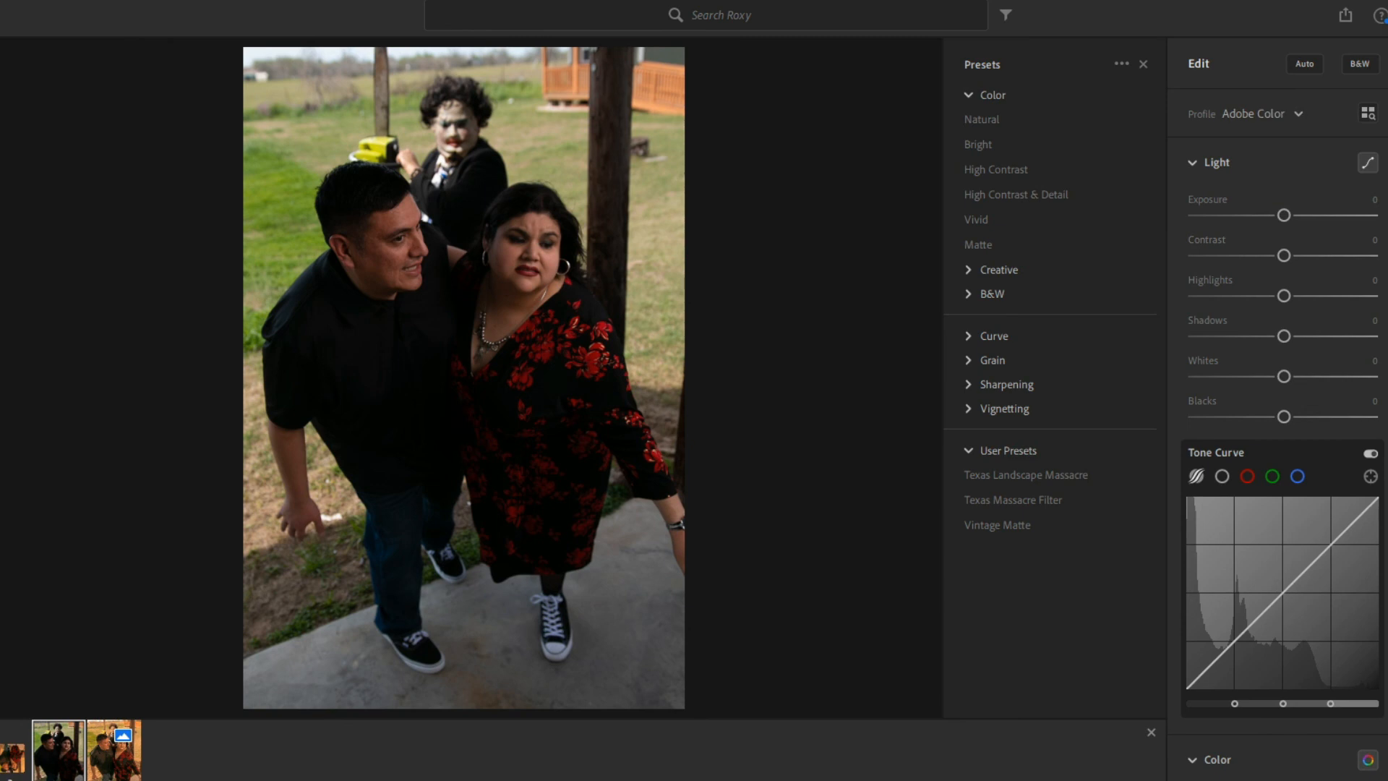
key(Right)
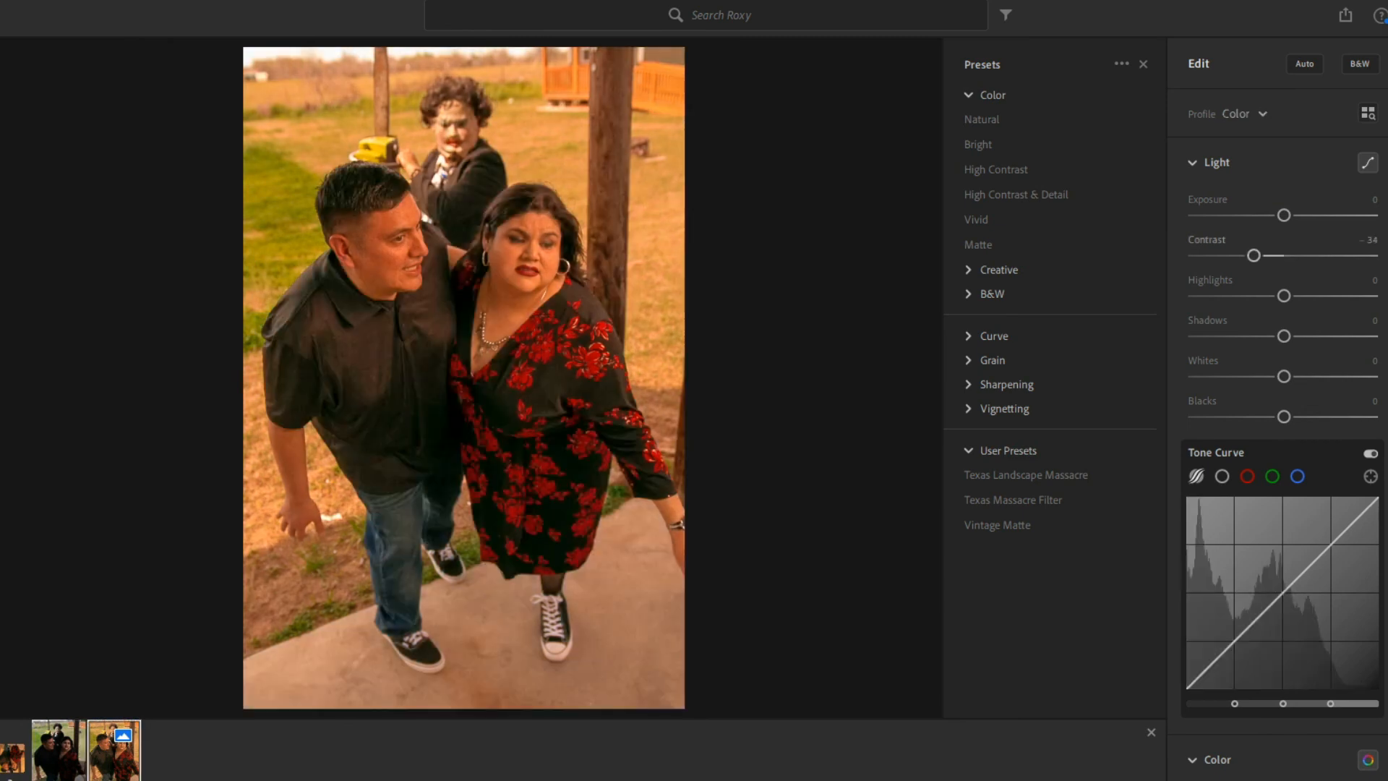